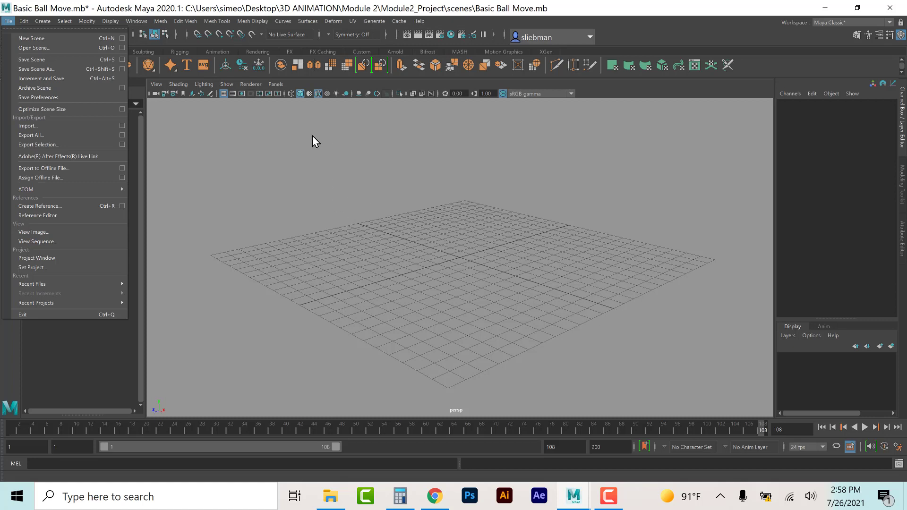
# Create a polygon cube, scale it uniformly to about 3.46 and raise it to Translate Y about 1.72
pyautogui.click(185, 297)
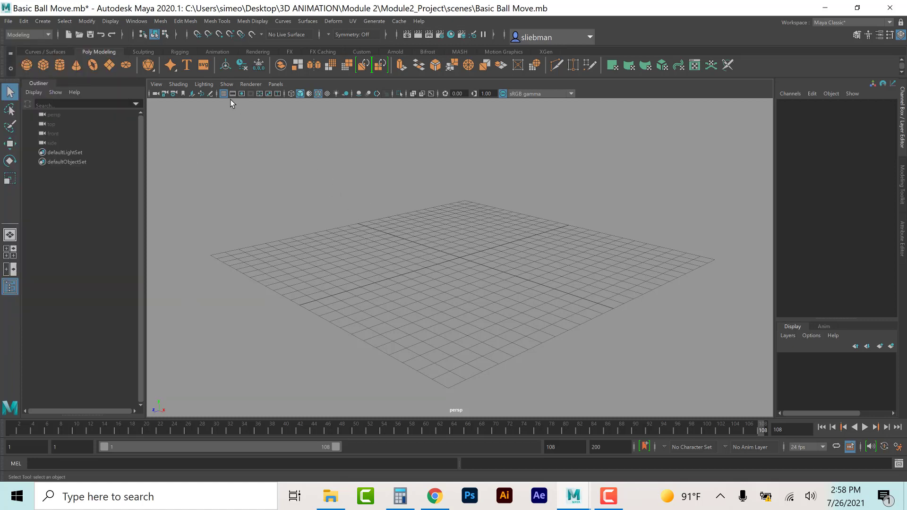
pyautogui.click(44, 67)
pyautogui.press('r')
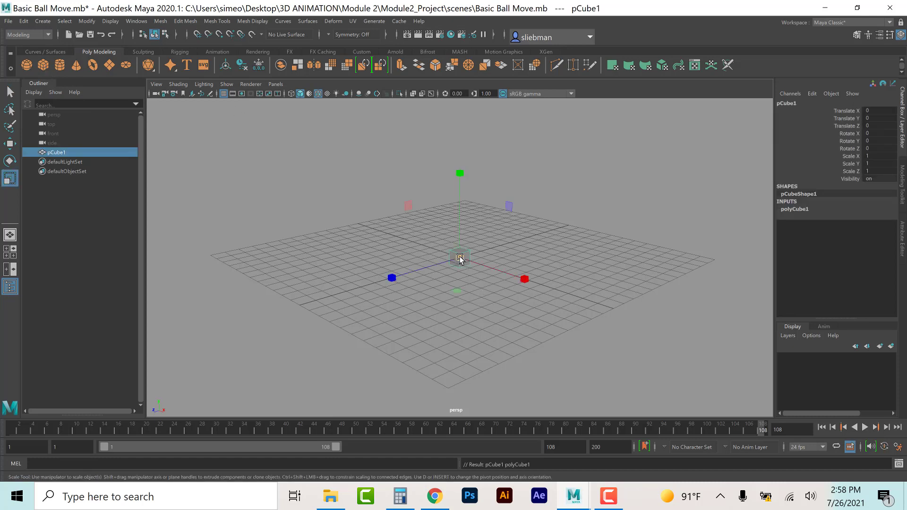
pyautogui.moveTo(461, 260)
pyautogui.mouseDown()
pyautogui.moveTo(482, 241)
pyautogui.moveTo(470, 264)
pyautogui.mouseUp()
pyautogui.press('w')
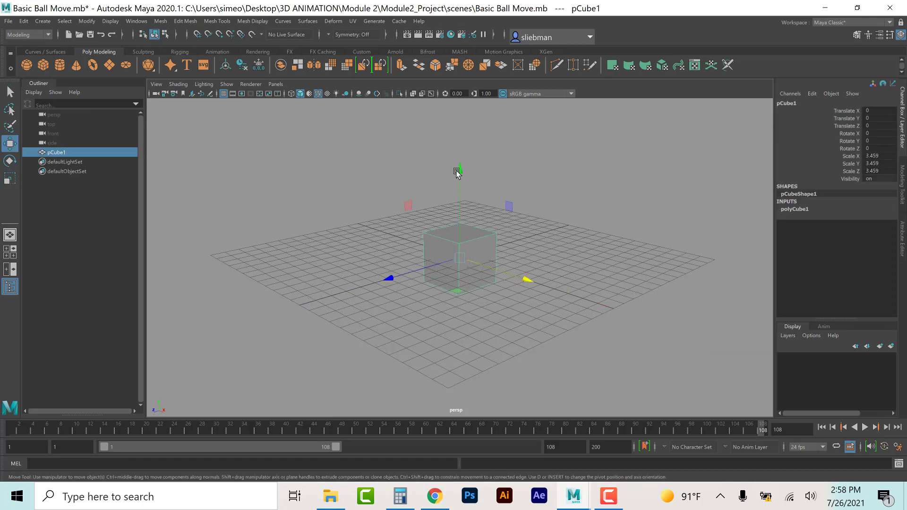
pyautogui.moveTo(468, 169); pyautogui.dragTo(467, 148)
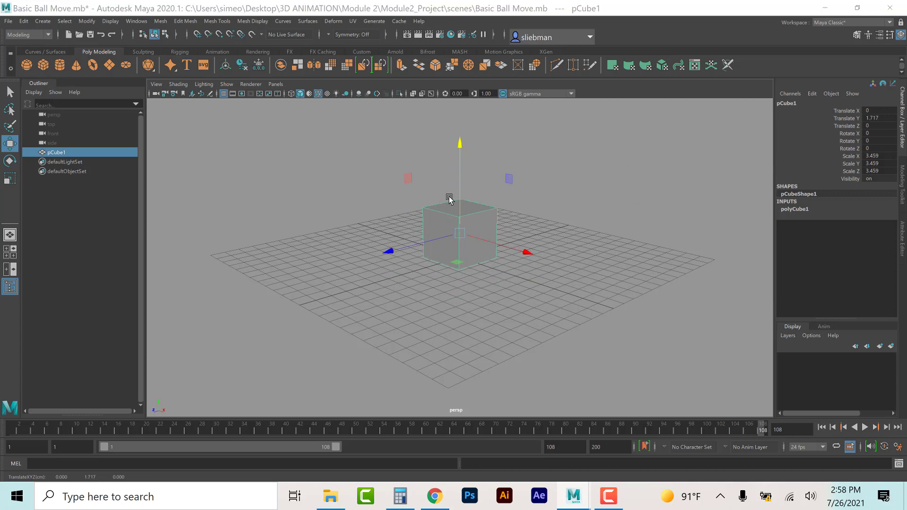
# In the front view, set the cube's subdivisions to 6 in width and 2 in height and depth
pyautogui.press('space')
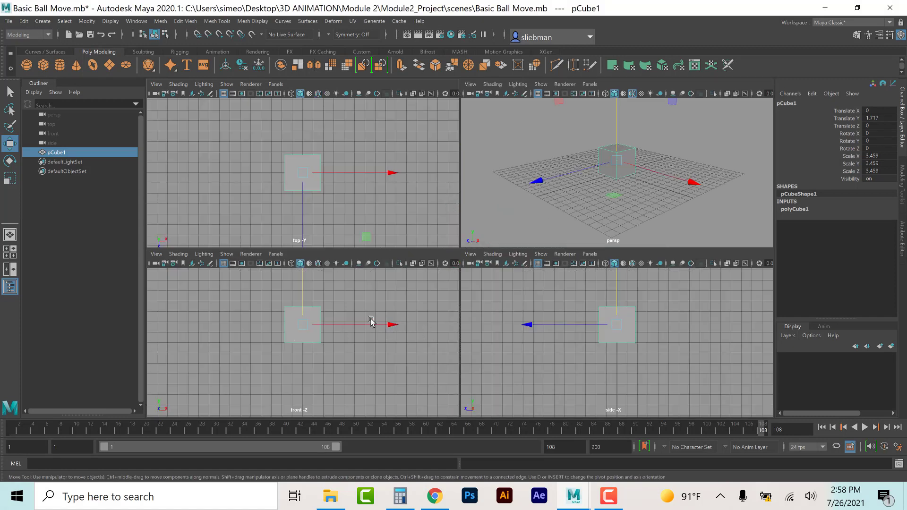
pyautogui.moveTo(391, 325)
pyautogui.mouseDown()
pyautogui.moveTo(415, 317)
pyautogui.moveTo(374, 317)
pyautogui.moveTo(397, 318)
pyautogui.moveTo(388, 318)
pyautogui.mouseUp()
pyautogui.hotkey('ctrl', 'z')
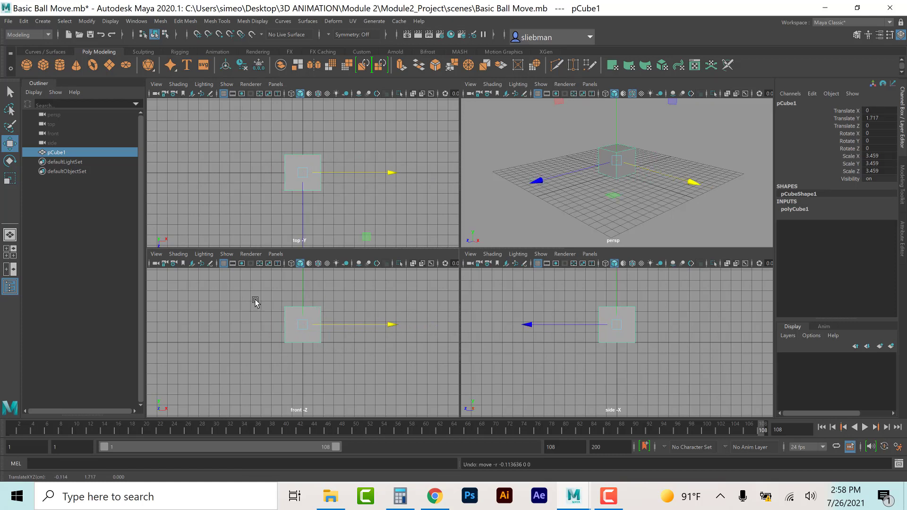
pyautogui.press('space')
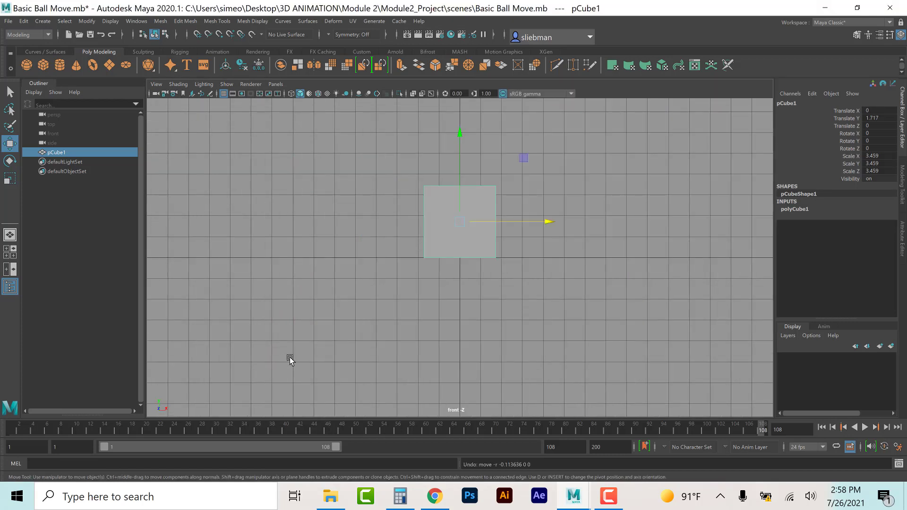
pyautogui.click(798, 209)
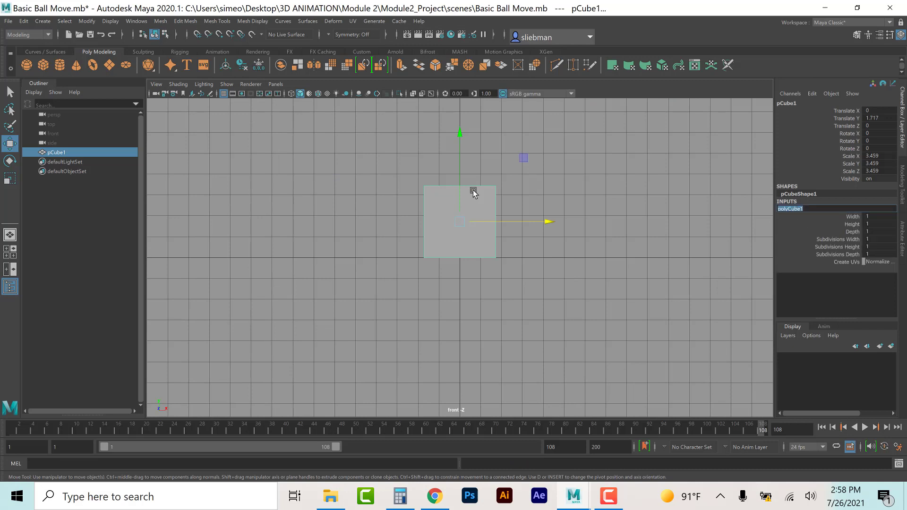
pyautogui.moveTo(875, 240); pyautogui.dragTo(875, 254)
pyautogui.click(875, 254)
pyautogui.press('Return')
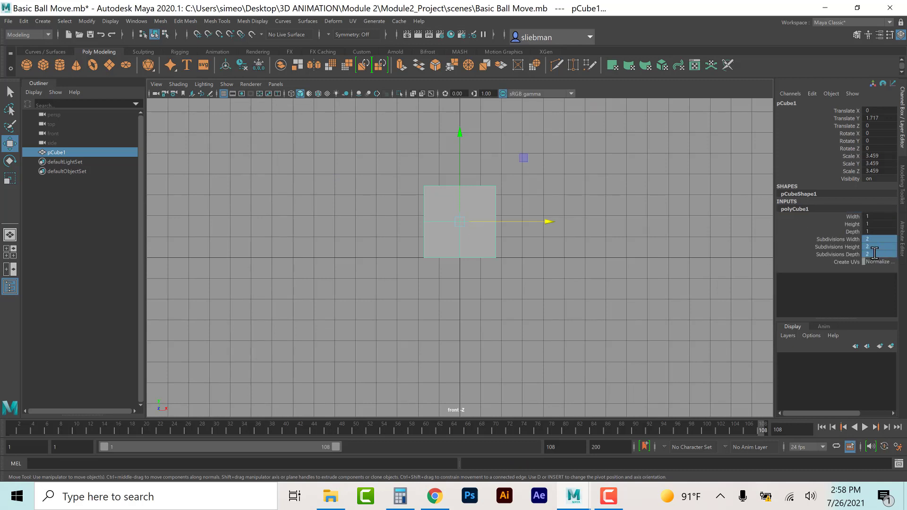
pyautogui.click(878, 247)
pyautogui.click(881, 239)
pyautogui.write('6')
pyautogui.press('Return')
# Stretch the cube along X to a scale of about 38.4 and set its width subdivisions to 8
pyautogui.press('r')
pyautogui.moveTo(546, 226); pyautogui.dragTo(657, 221)
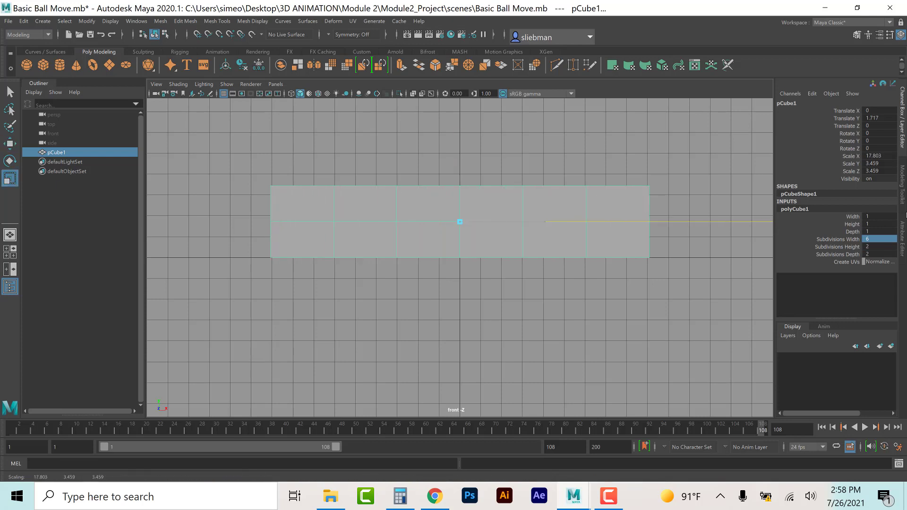
pyautogui.moveTo(538, 223); pyautogui.dragTo(640, 220)
pyautogui.scroll(-2, 503, 279)
pyautogui.scroll(-3, 503, 276)
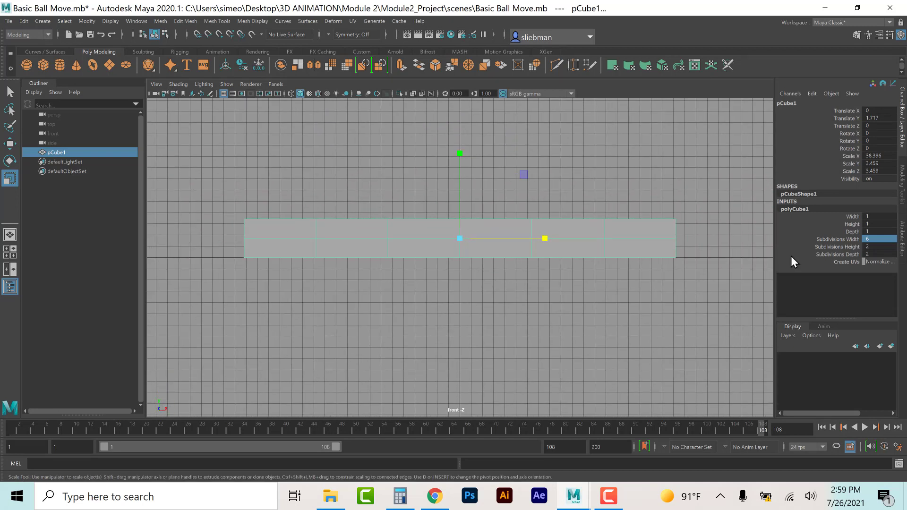
pyautogui.click(881, 241)
pyautogui.press('Return')
# Flatten the block to a Y scale of about 1.71 and lower it to Translate Y about 0.67
pyautogui.moveTo(460, 154); pyautogui.dragTo(462, 198)
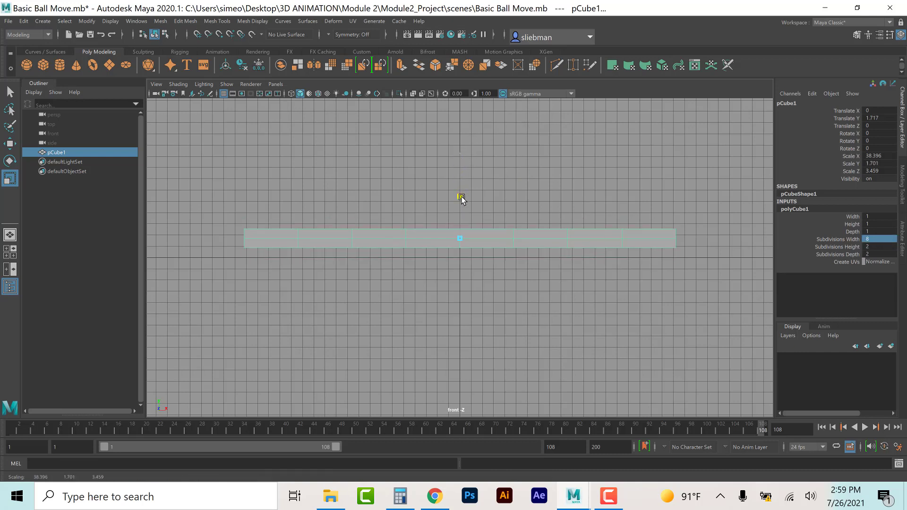
pyautogui.press('w')
pyautogui.moveTo(460, 152); pyautogui.dragTo(461, 163)
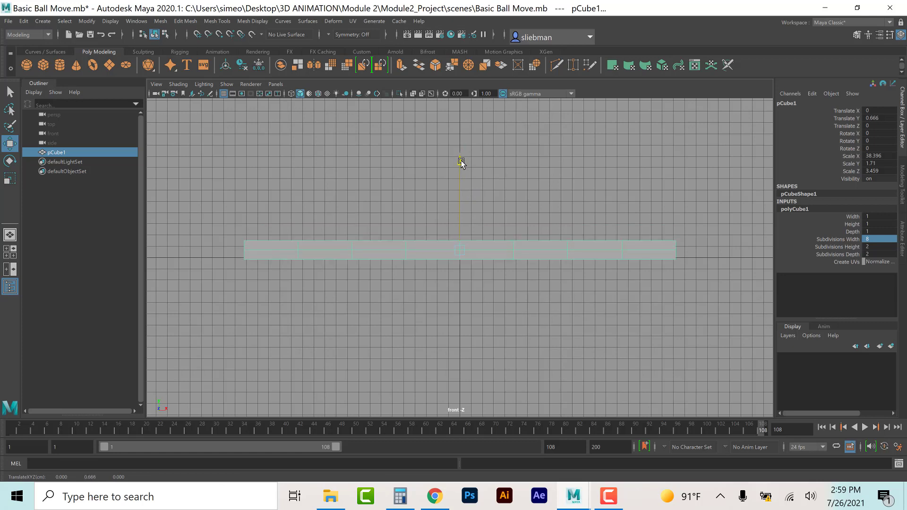
# Lengthen the block by moving the vertices of its negative-X end outward to X about -24.3
pyautogui.rightClick(254, 249)
pyautogui.click(214, 245)
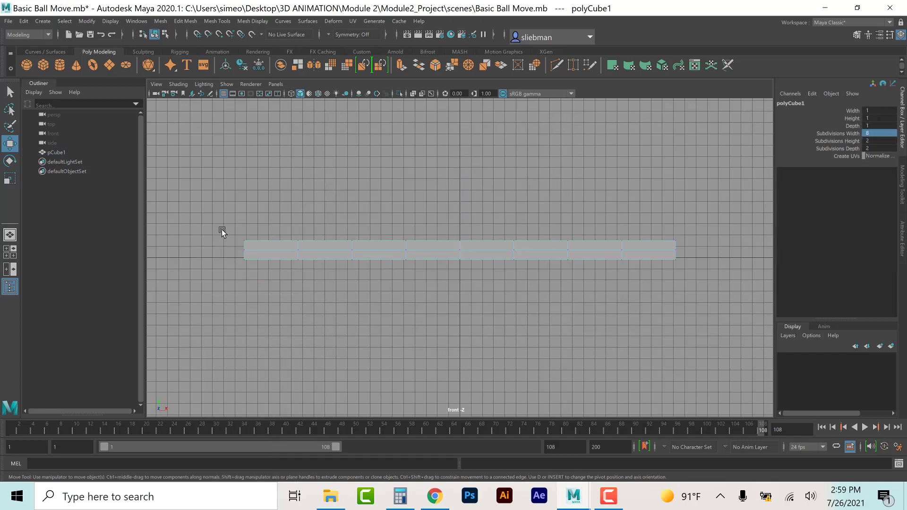
pyautogui.moveTo(222, 231); pyautogui.dragTo(269, 264)
pyautogui.moveTo(334, 250); pyautogui.dragTo(266, 249)
pyautogui.click(175, 231)
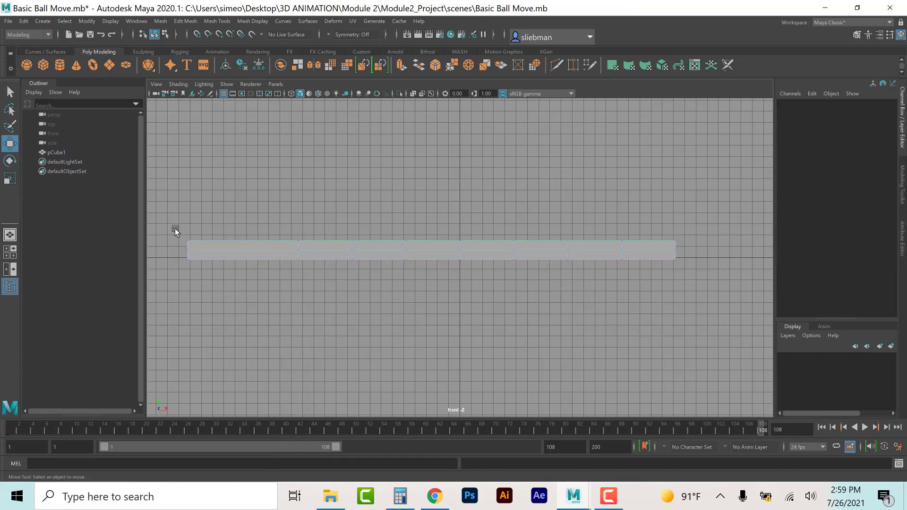
# Raise the middle and top vertices of the extended end into a ramp, bringing the top vertices to Y about 6.3
pyautogui.moveTo(194, 246); pyautogui.dragTo(195, 252)
pyautogui.moveTo(191, 155); pyautogui.dragTo(188, 128)
pyautogui.click(166, 176)
pyautogui.moveTo(179, 195); pyautogui.dragTo(199, 216)
pyautogui.moveTo(188, 150); pyautogui.dragTo(193, 124)
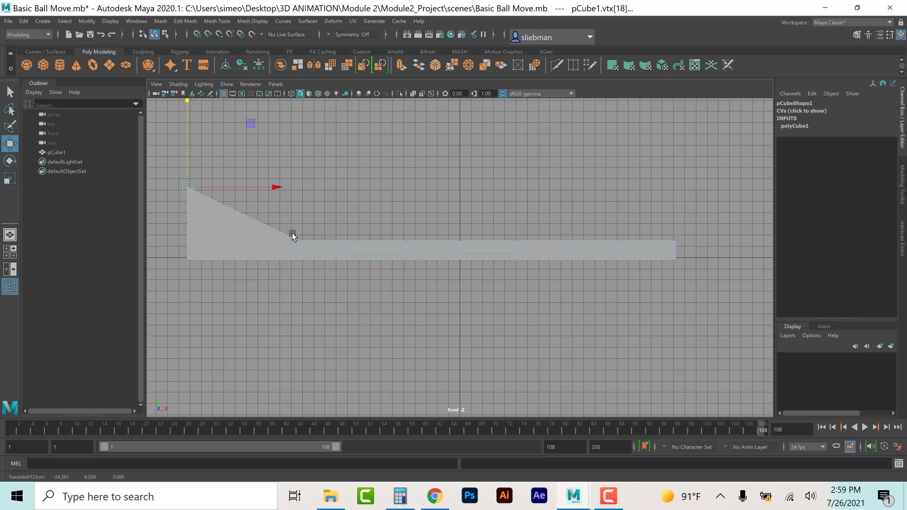
# Raise the top vertices at the foot of the ramp slightly to soften the slope, and return to object selection with nothing selected
pyautogui.moveTo(292, 233); pyautogui.dragTo(304, 243)
pyautogui.moveTo(299, 191); pyautogui.dragTo(300, 183)
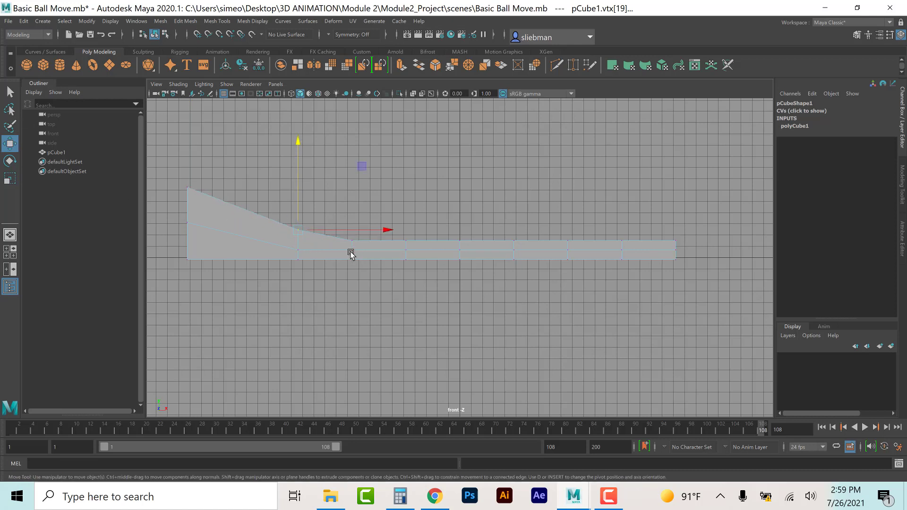
pyautogui.moveTo(351, 252); pyautogui.dragTo(380, 235, button='right')
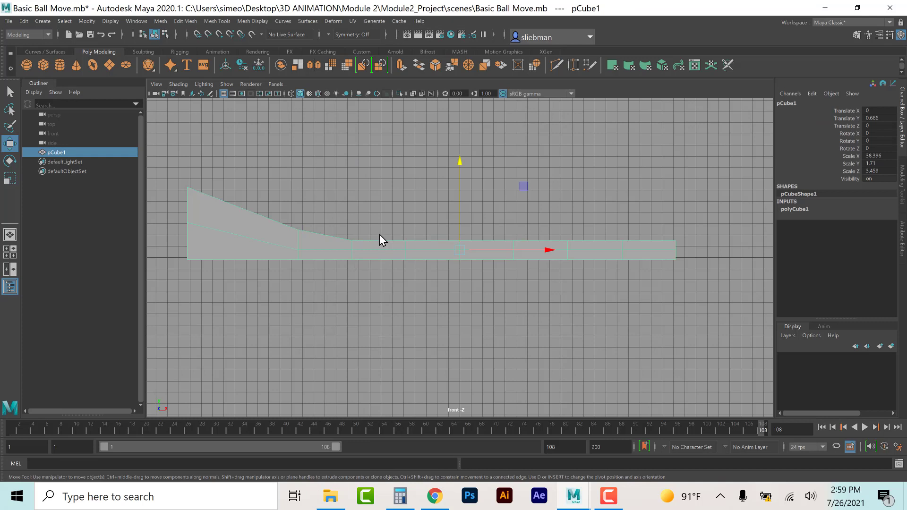
pyautogui.press('F8')
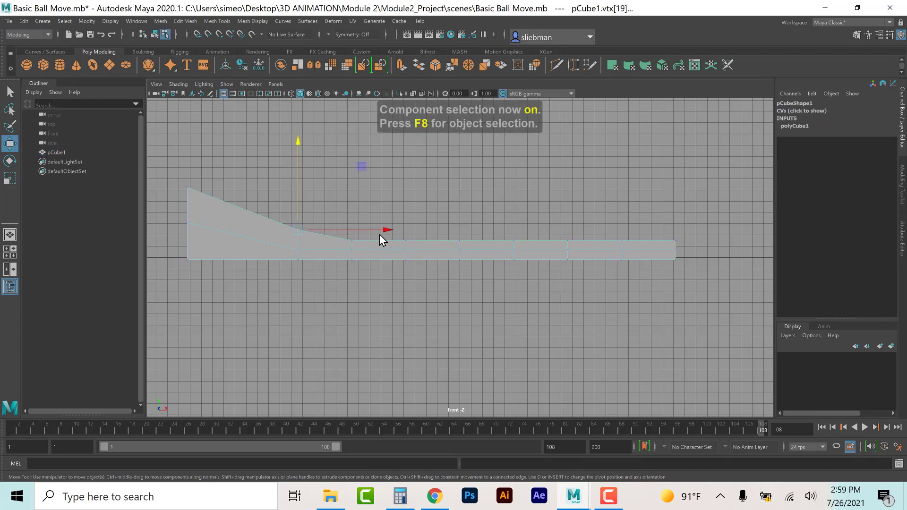
pyautogui.press('F8')
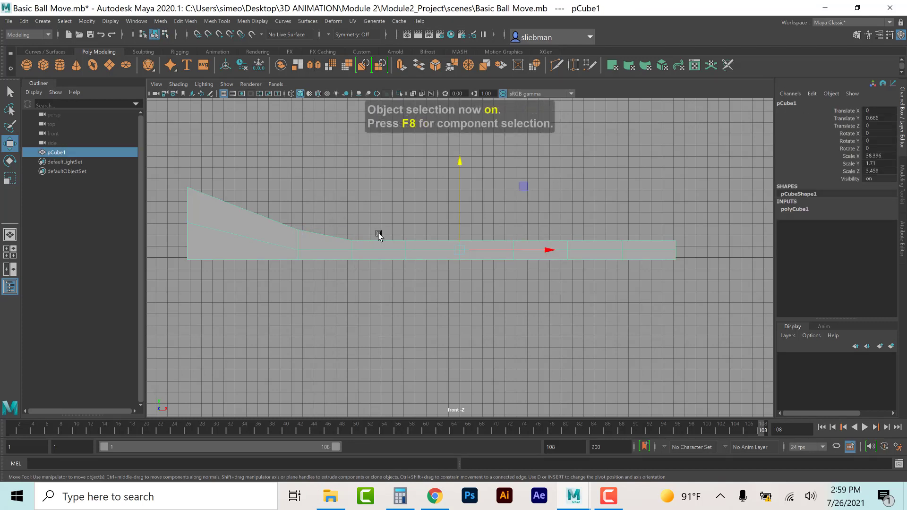
pyautogui.click(258, 192)
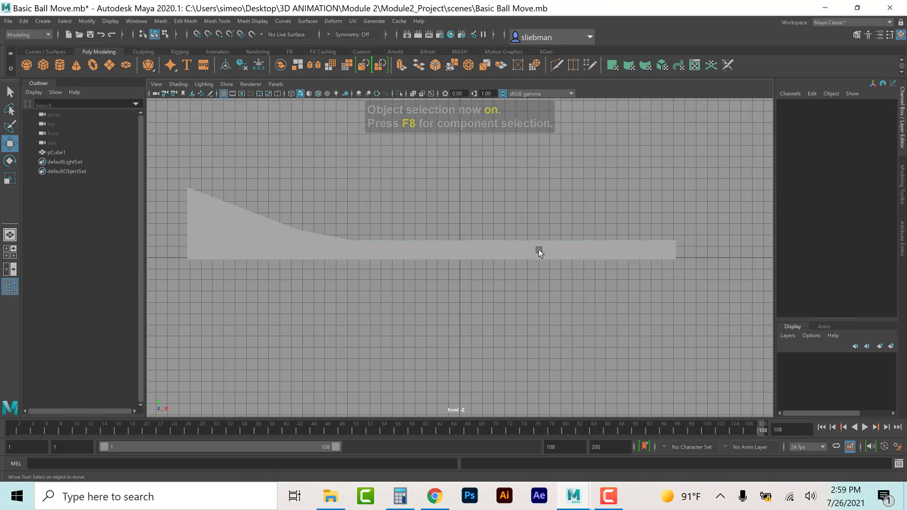
# Add a polygon sphere with 12 axis and height subdivisions on the ramp's high end, at about X -23.8, Y 7.2
pyautogui.click(28, 65)
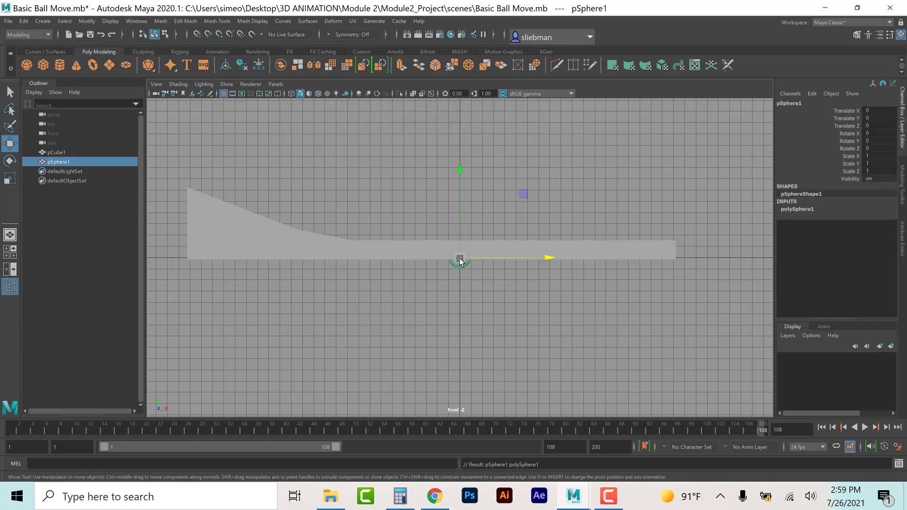
pyautogui.moveTo(460, 259); pyautogui.dragTo(192, 181)
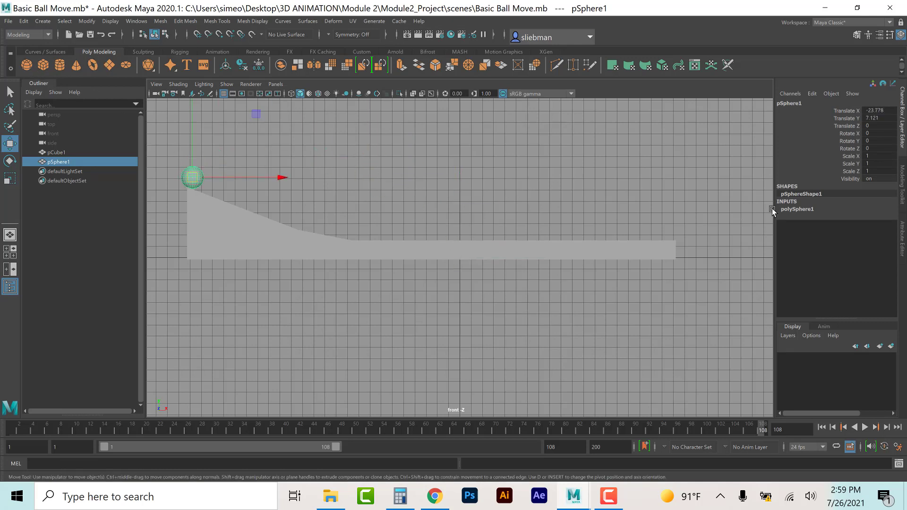
pyautogui.click(798, 206)
pyautogui.moveTo(874, 224); pyautogui.dragTo(876, 231)
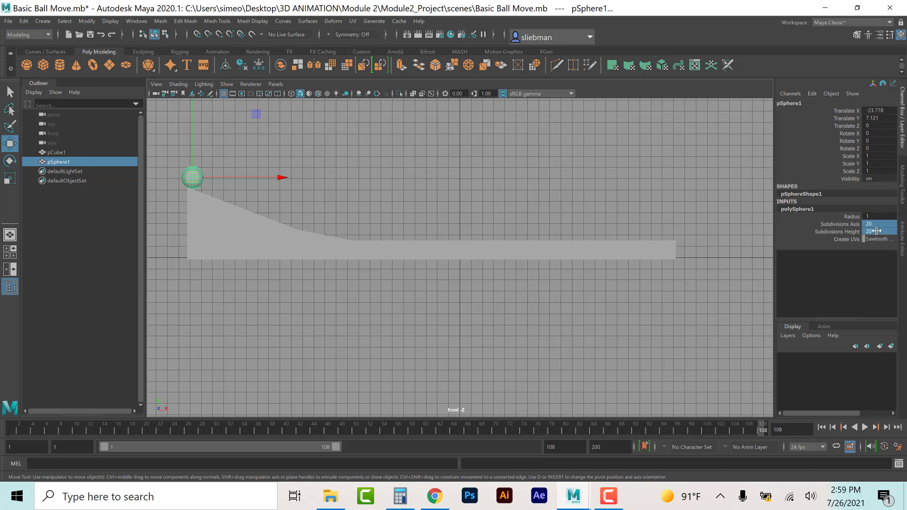
pyautogui.click(877, 231)
pyautogui.write('12')
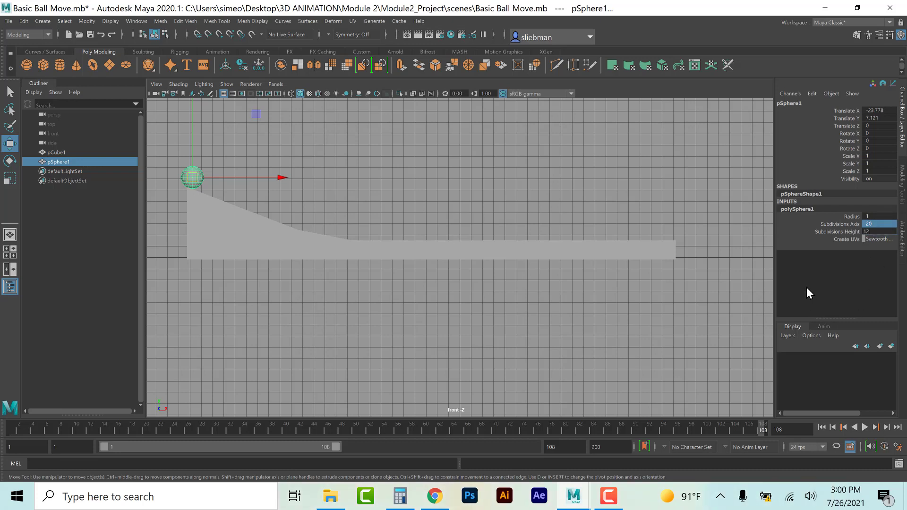
pyautogui.press('Return')
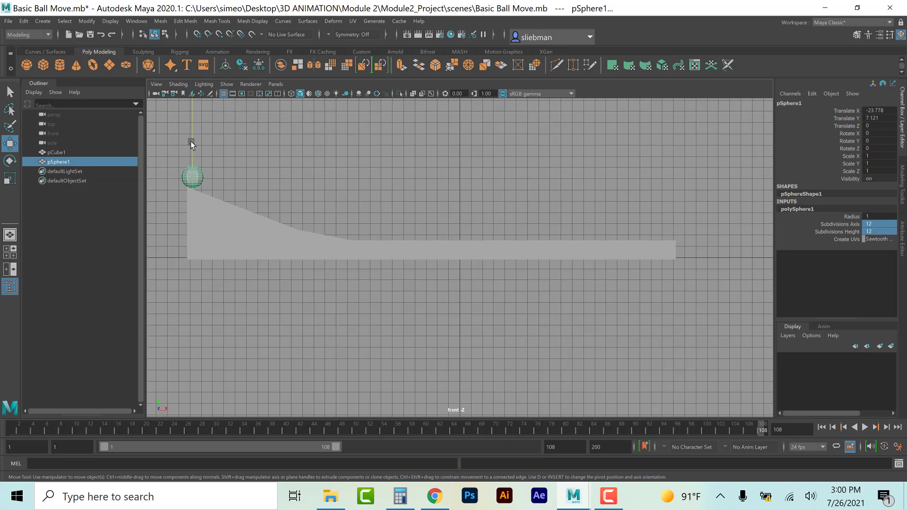
pyautogui.moveTo(191, 144); pyautogui.dragTo(191, 144)
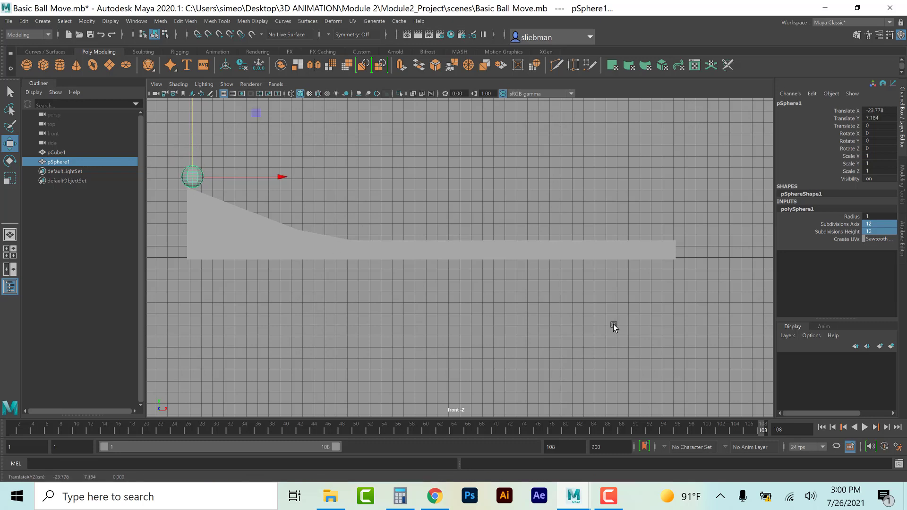
# Switch to Calculator and multiply 6 by 24 to work out the playback end frame
pyautogui.doubleClick(551, 447)
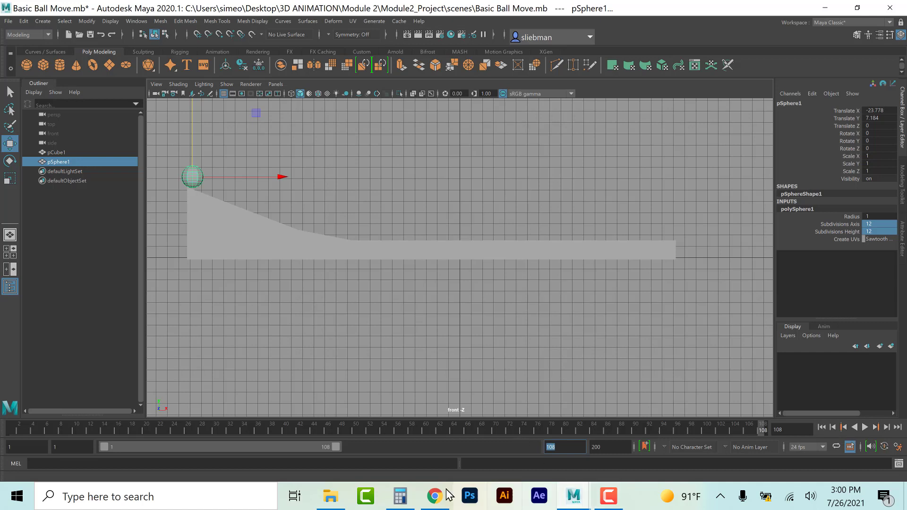
pyautogui.click(399, 497)
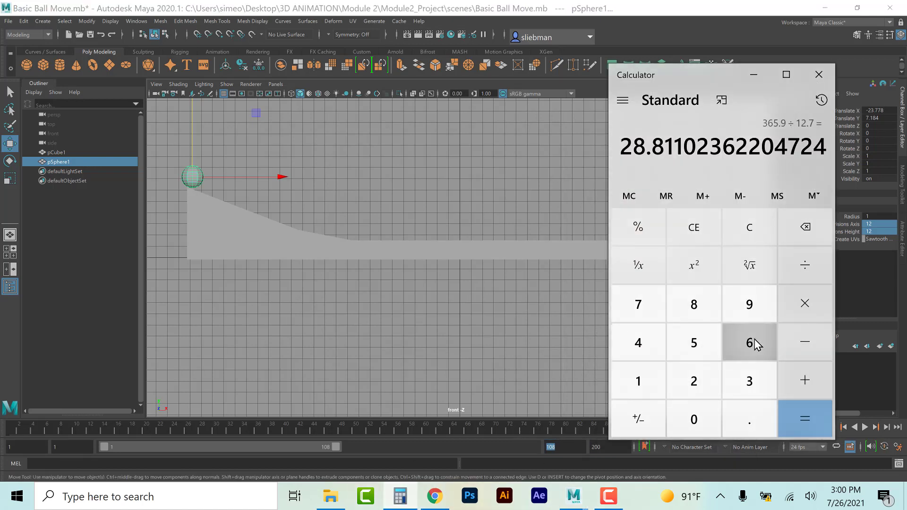
pyautogui.click(751, 342)
pyautogui.press('*')
pyautogui.click(690, 386)
pyautogui.press('4')
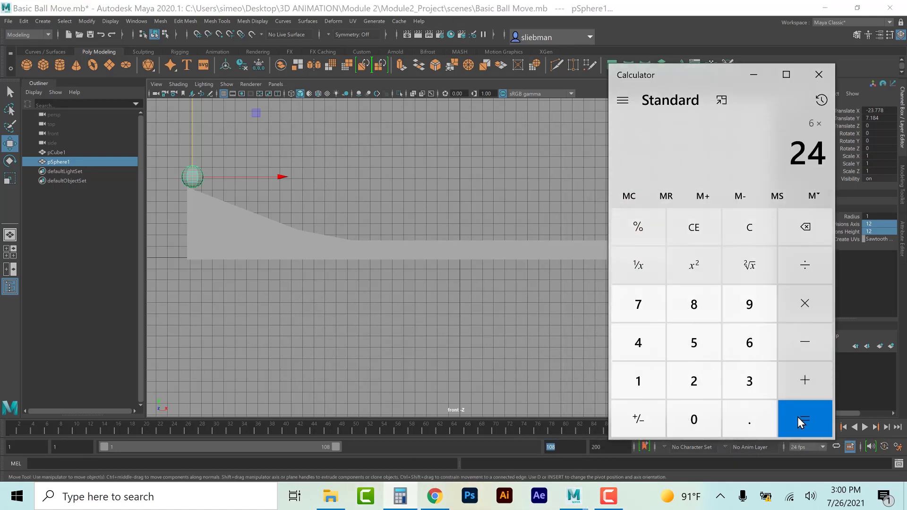
pyautogui.click(798, 417)
pyautogui.click(754, 75)
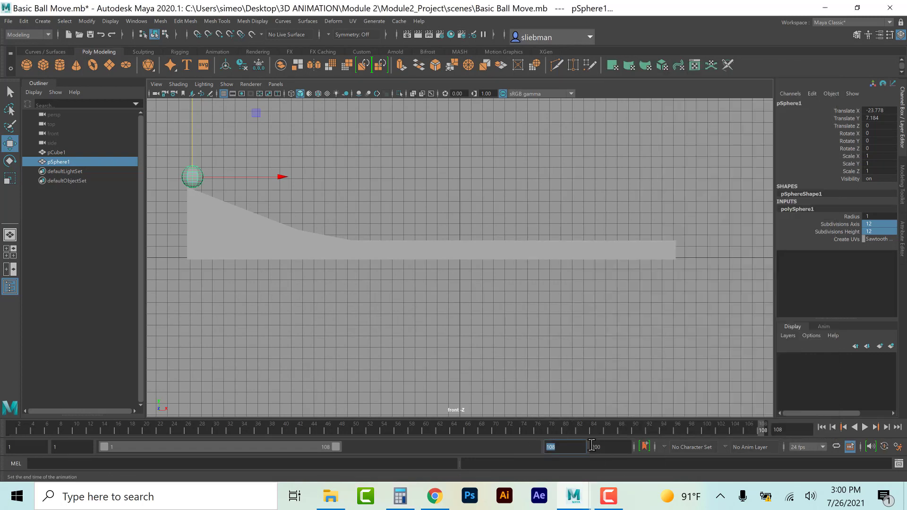
# Set the playback end and animation end to frame 144, and return the current time to frame 1
pyautogui.write('144')
pyautogui.press('Tab')
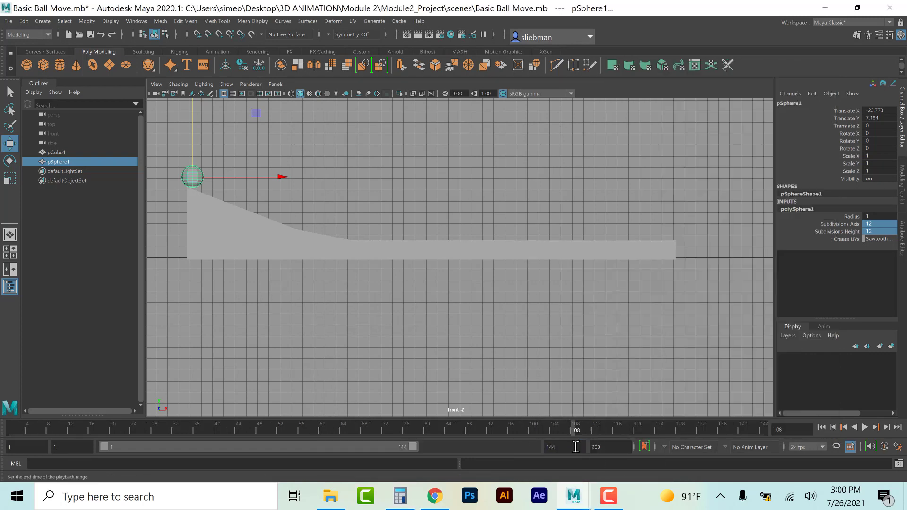
pyautogui.write('144')
pyautogui.press('Return')
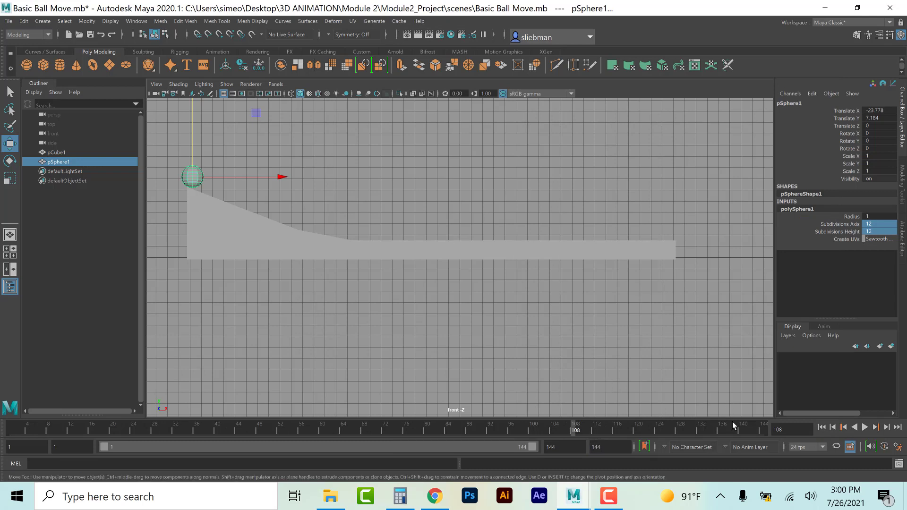
pyautogui.hotkey('alt', 'v')
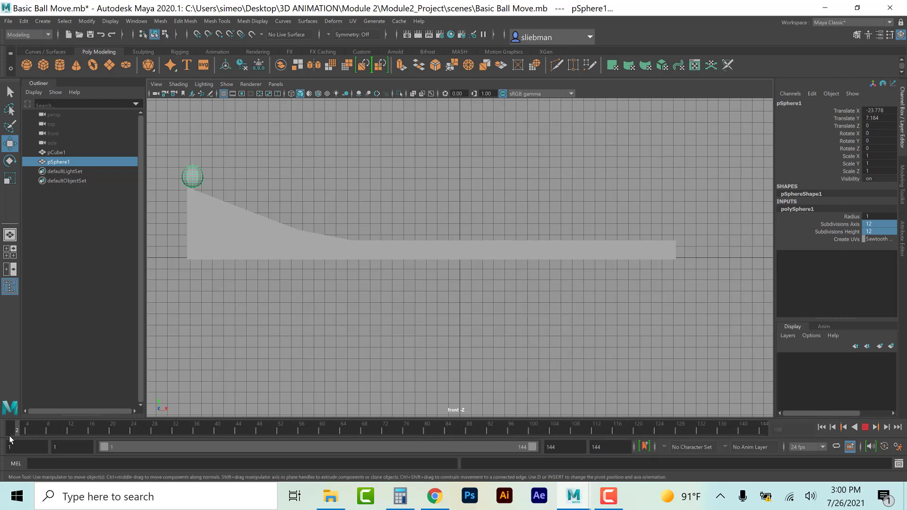
pyautogui.hotkey('alt', 'v')
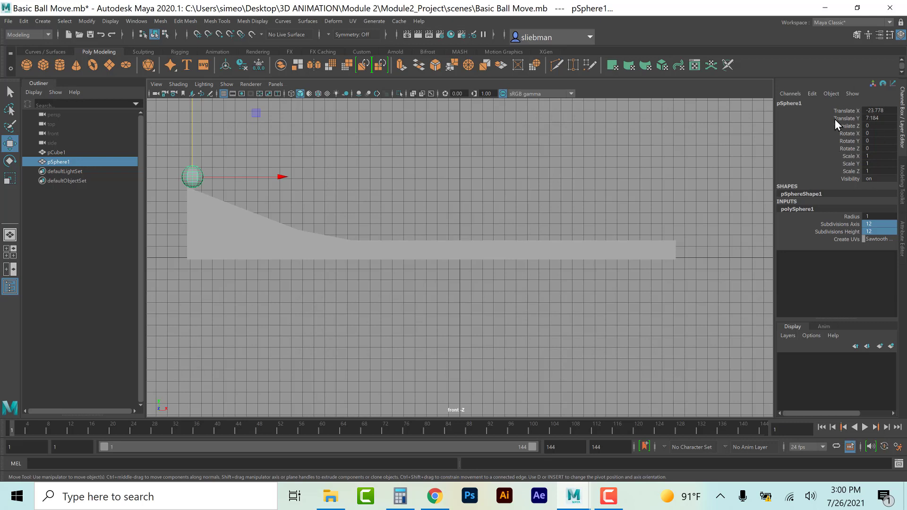
# Freeze the sphere's transformations and key its Translate X at frame 1
pyautogui.click(87, 21)
pyautogui.click(93, 64)
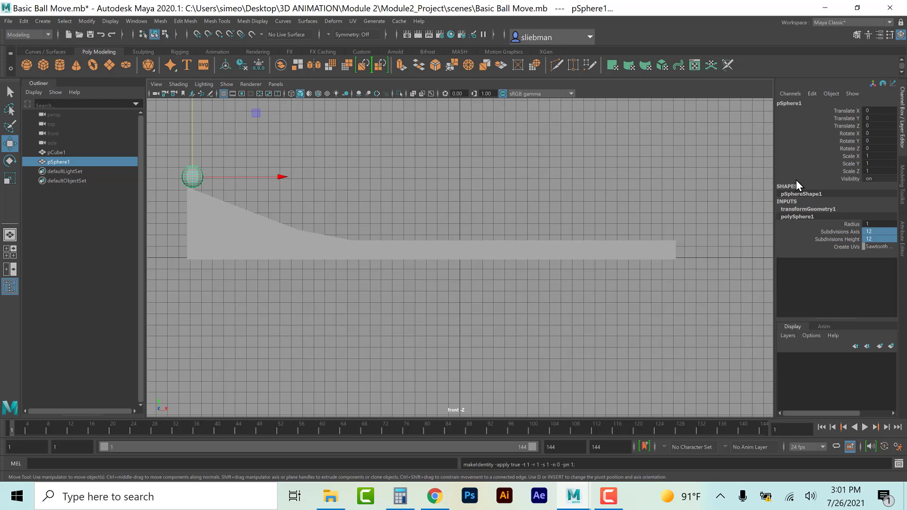
pyautogui.click(843, 111)
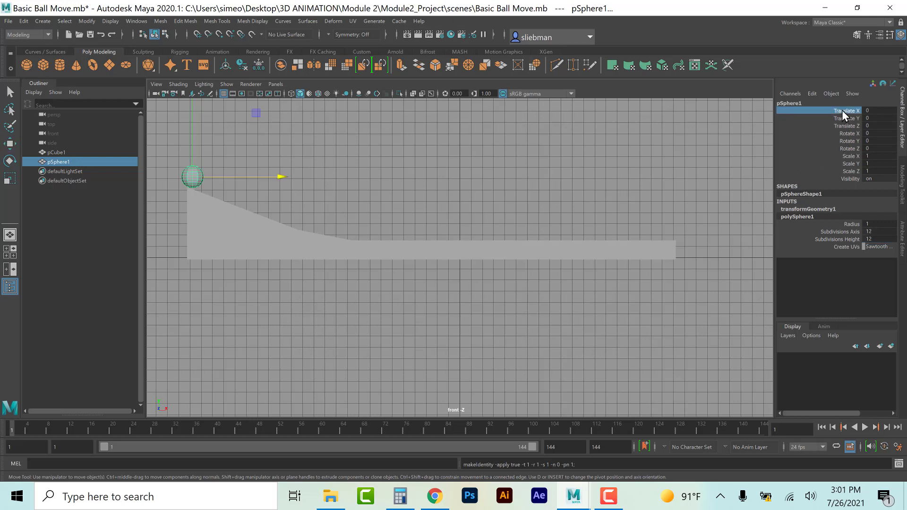
pyautogui.rightClick(842, 109)
pyautogui.click(835, 129)
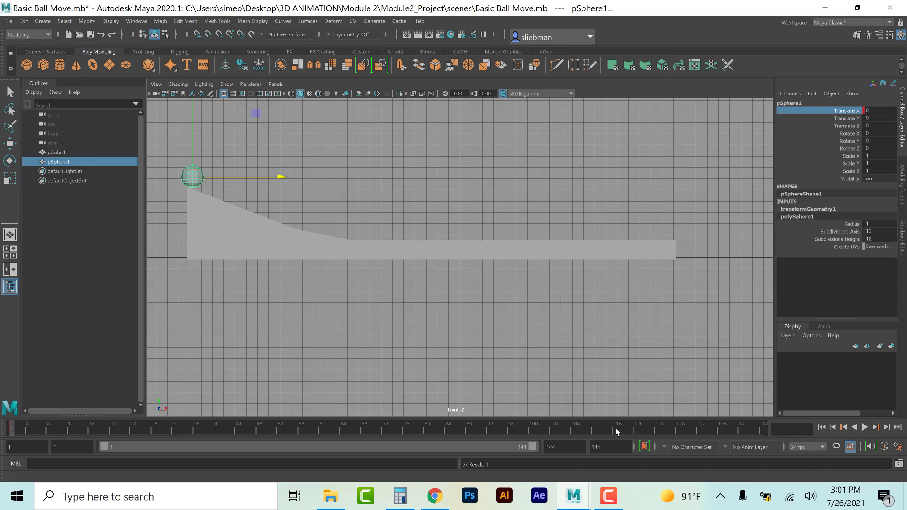
# Move the sphere's Translate X key from frame 1 to frame 24 by cutting and pasting it on the timeline
pyautogui.click(636, 431)
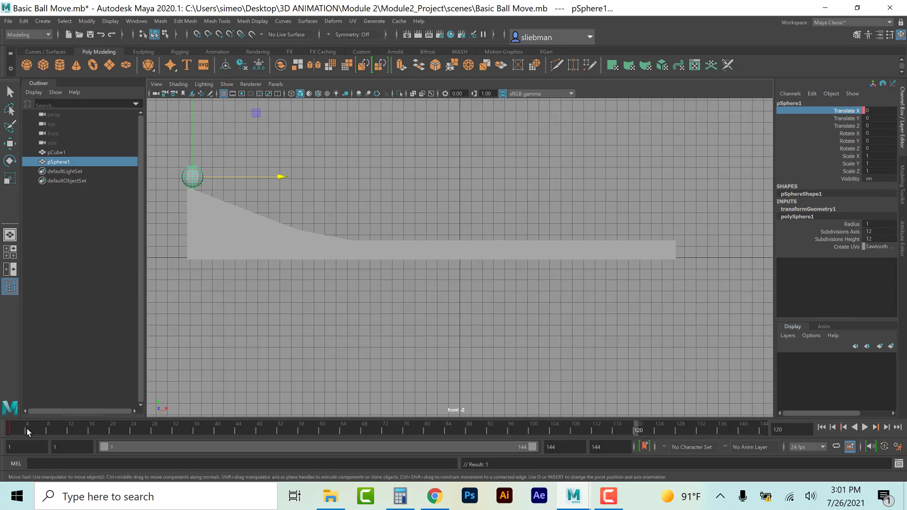
pyautogui.click(9, 431)
pyautogui.rightClick(9, 431)
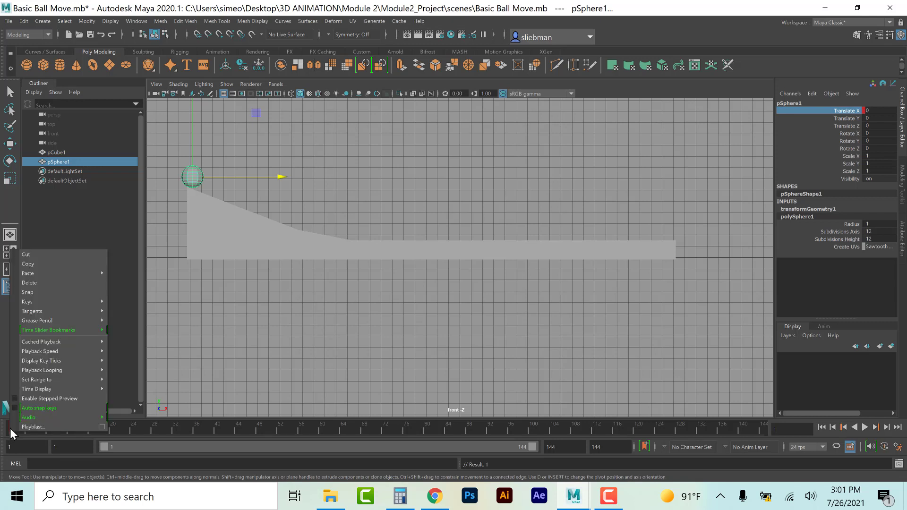
pyautogui.click(38, 254)
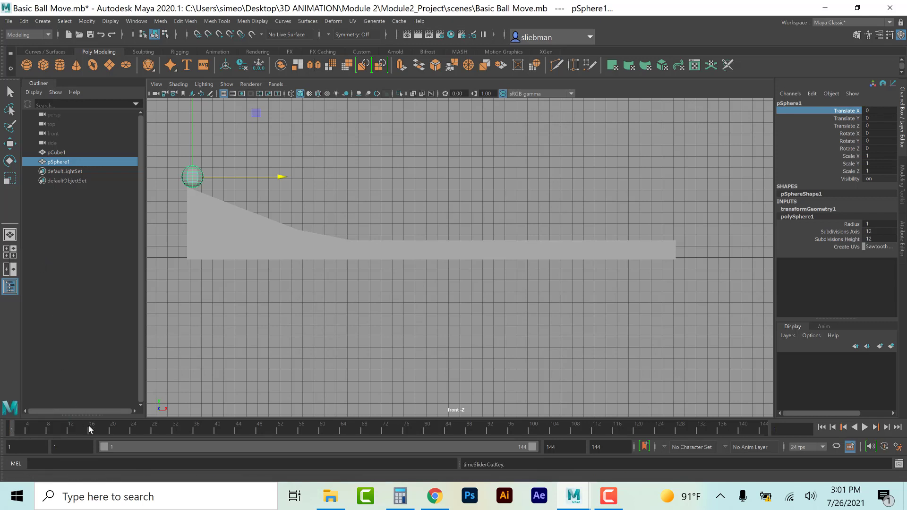
pyautogui.click(110, 431)
pyautogui.rightClick(132, 430)
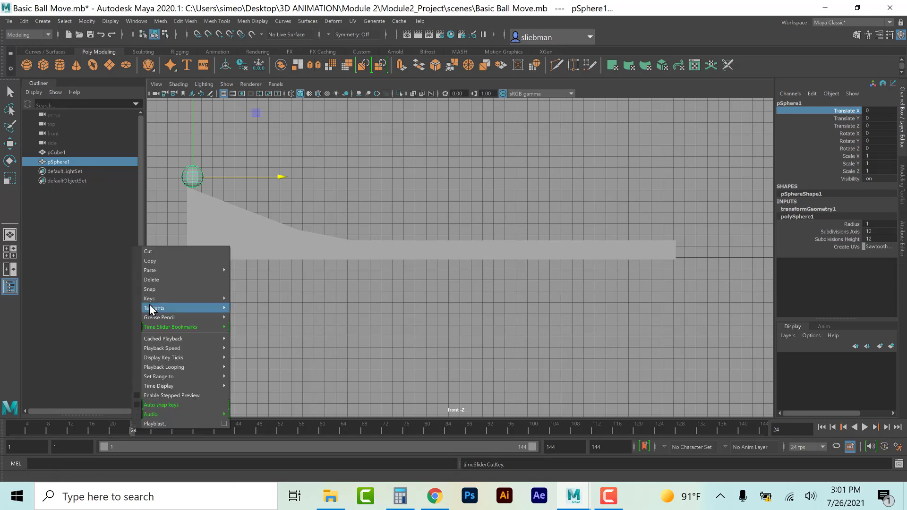
pyautogui.moveTo(166, 269)
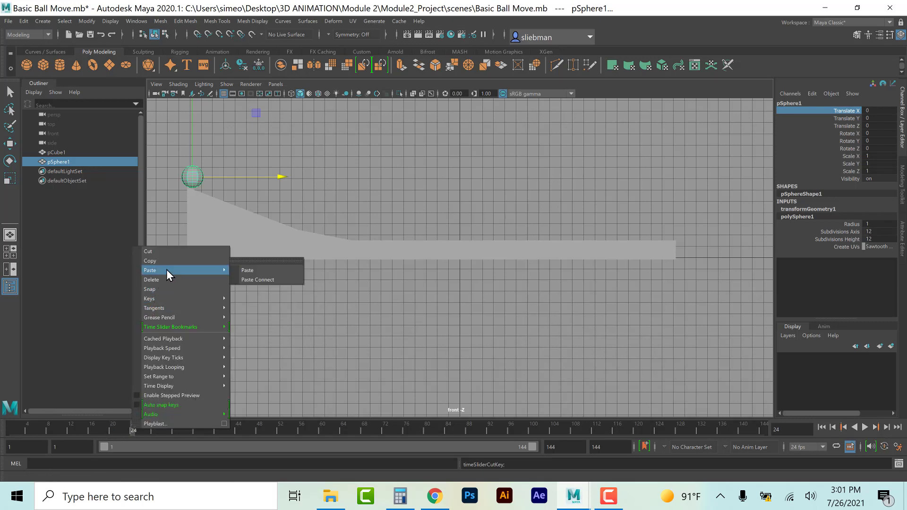
pyautogui.click(268, 268)
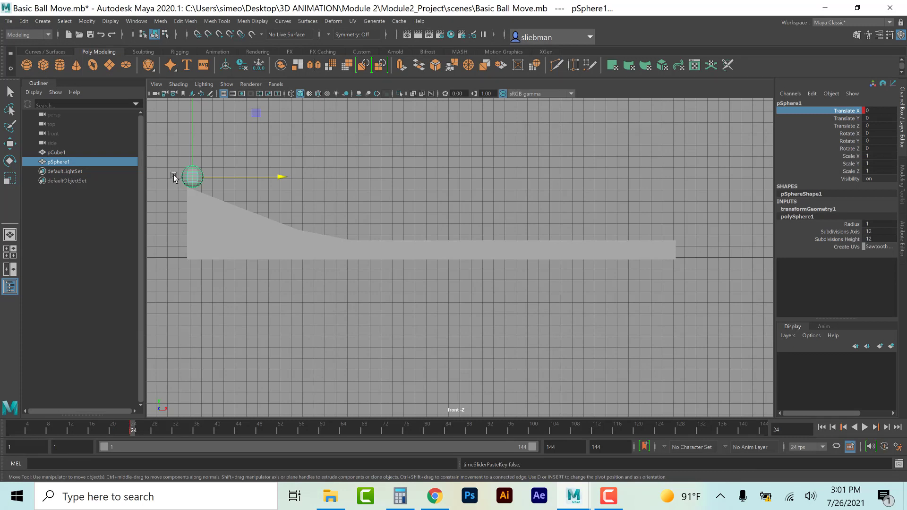
pyautogui.click(635, 429)
pyautogui.moveTo(278, 177); pyautogui.dragTo(729, 168)
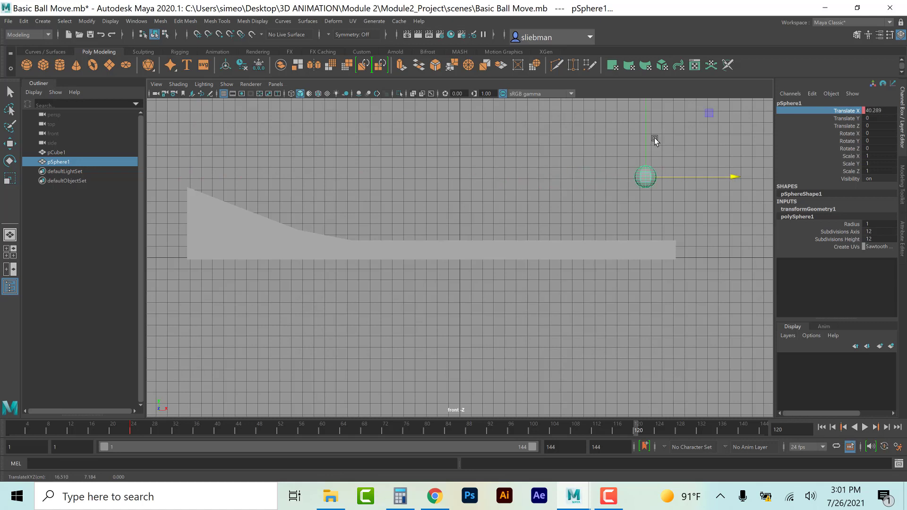
pyautogui.moveTo(646, 109); pyautogui.dragTo(646, 165)
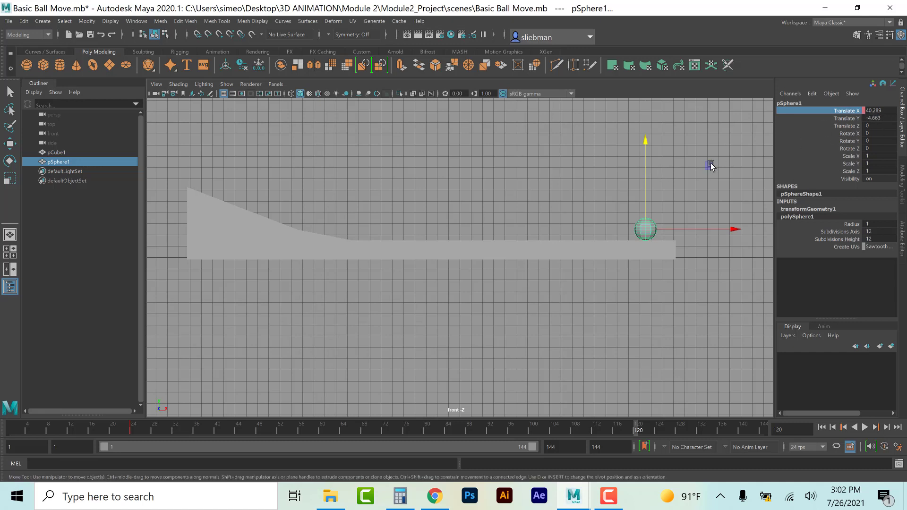
pyautogui.hotkey('ctrl', 'z')
pyautogui.hotkey('ctrl', 'z')
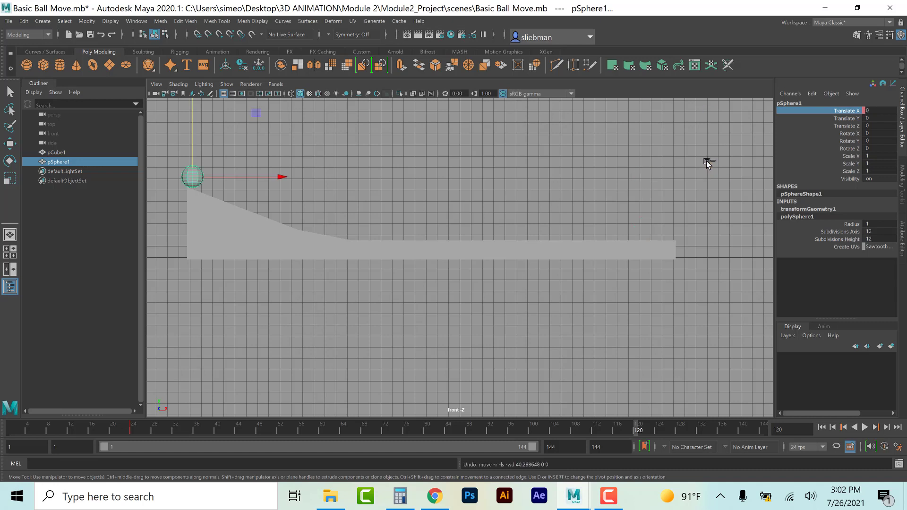
# Key the sphere's Translate Y at frame 24 so both translation channels start there
pyautogui.click(846, 119)
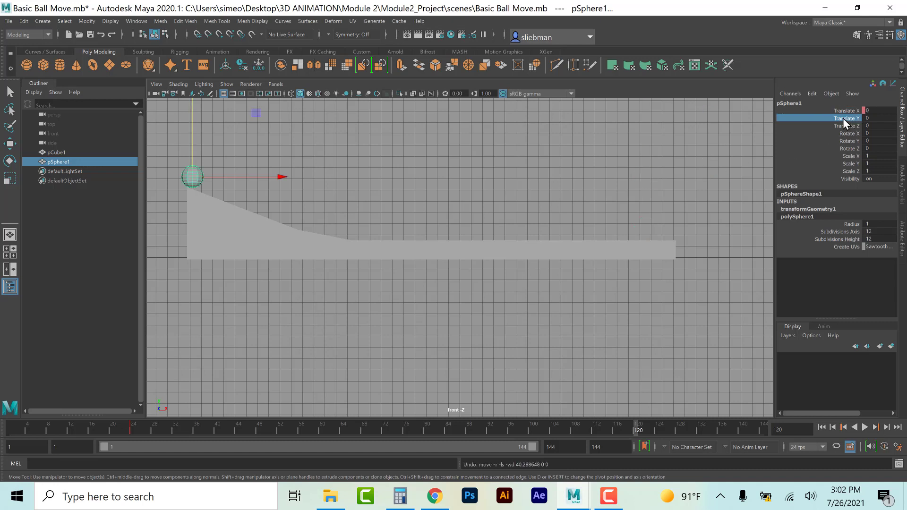
pyautogui.rightClick(843, 118)
pyautogui.click(132, 428)
pyautogui.click(132, 431)
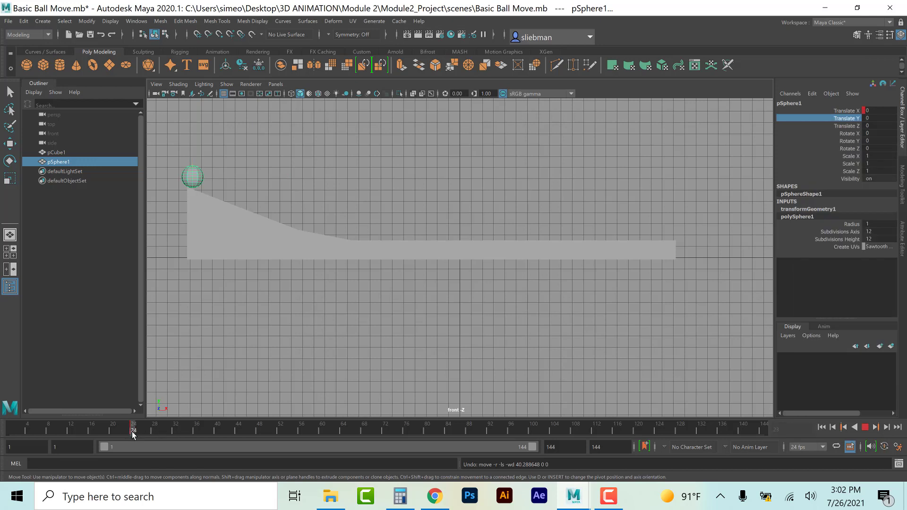
pyautogui.rightClick(843, 119)
pyautogui.click(842, 136)
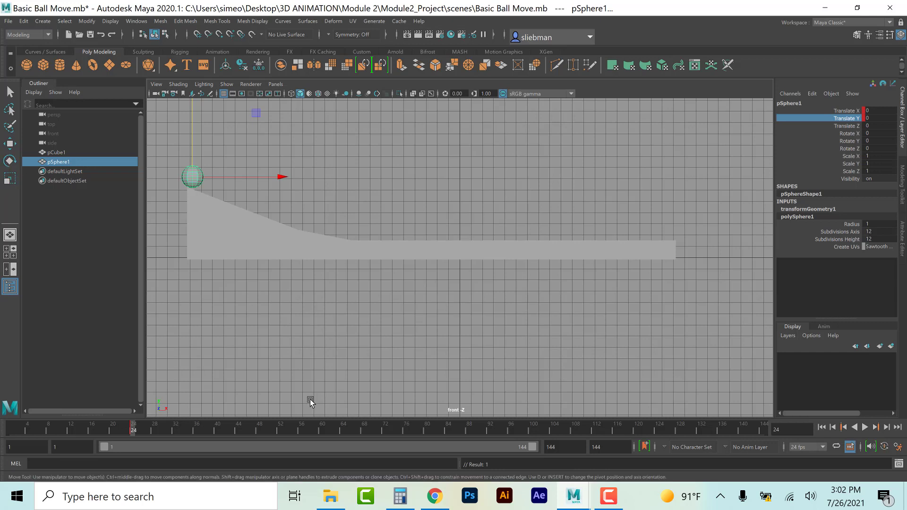
# At frame 120, move the sphere to about X 39.9, Y -4.6 near the ramp's flat end and key Translate X and Y
pyautogui.hotkey('alt', 'v')
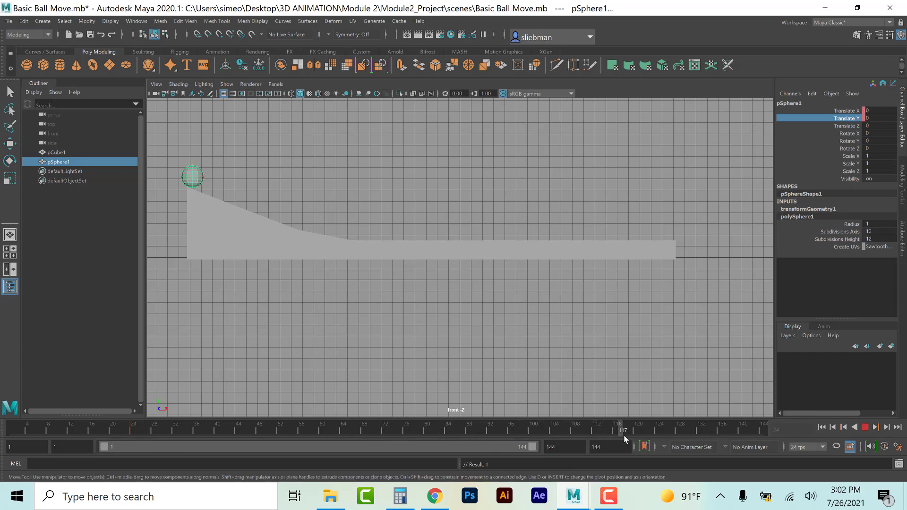
pyautogui.hotkey('alt', 'v')
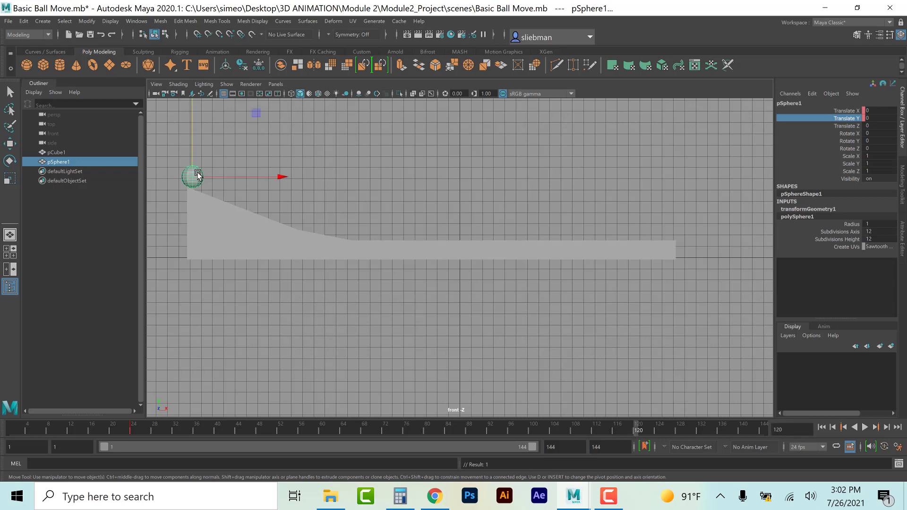
pyautogui.moveTo(192, 177); pyautogui.dragTo(641, 231)
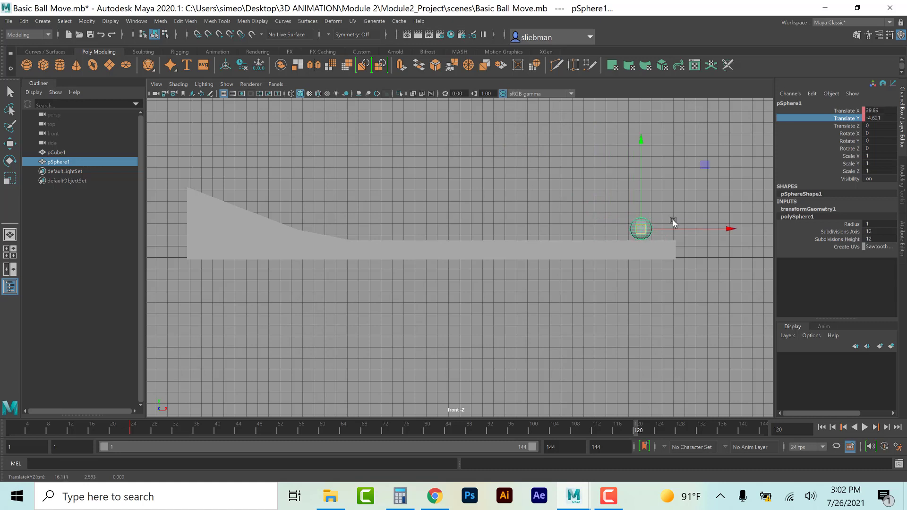
pyautogui.click(866, 104)
pyautogui.click(849, 112)
pyautogui.moveTo(846, 119); pyautogui.dragTo(849, 114)
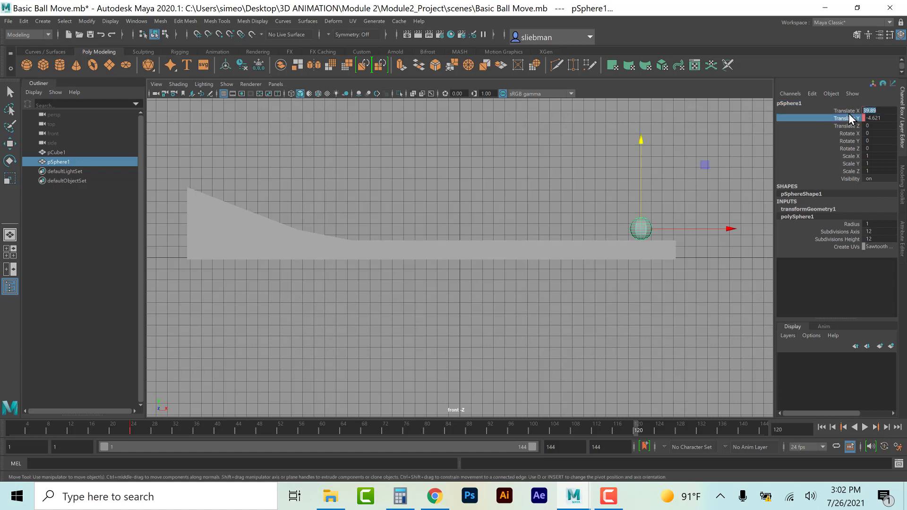
pyautogui.rightClick(847, 111)
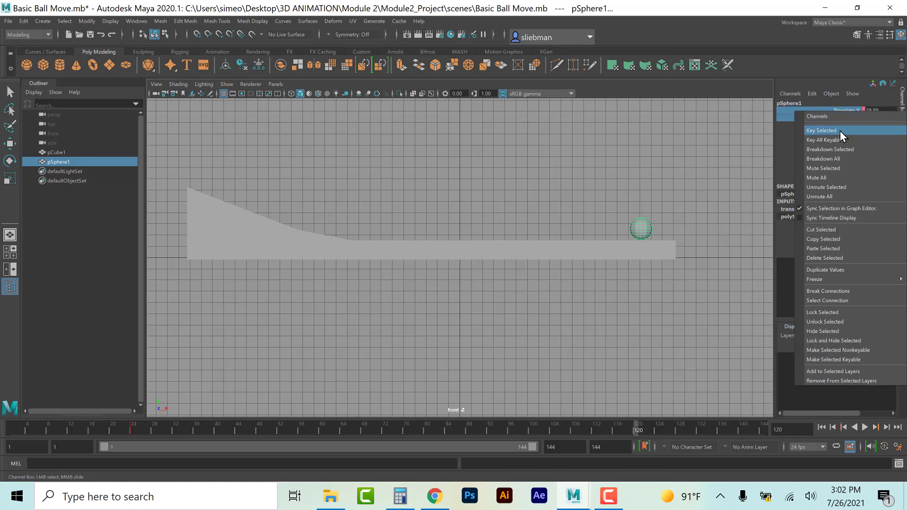
pyautogui.click(840, 130)
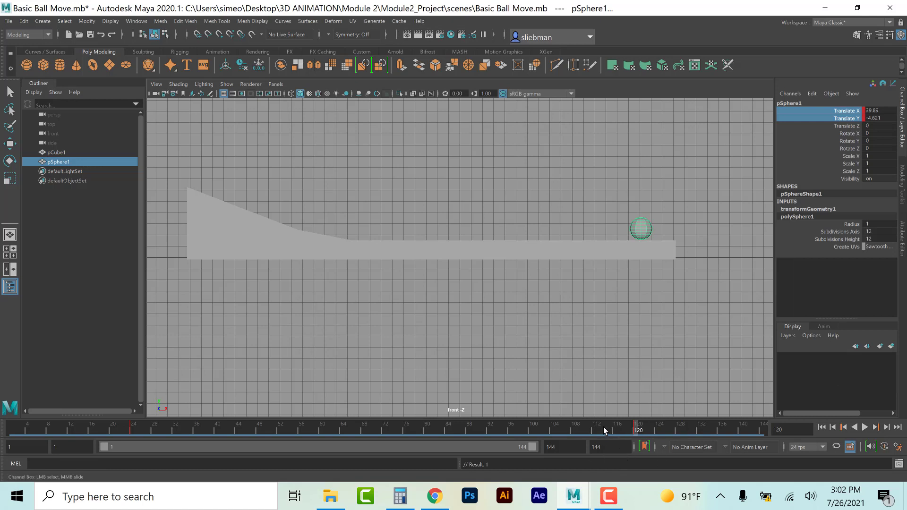
# Play the animation from the start, scrub through the ball's motion between its keys, and go to frame 120
pyautogui.click(822, 428)
pyautogui.click(867, 427)
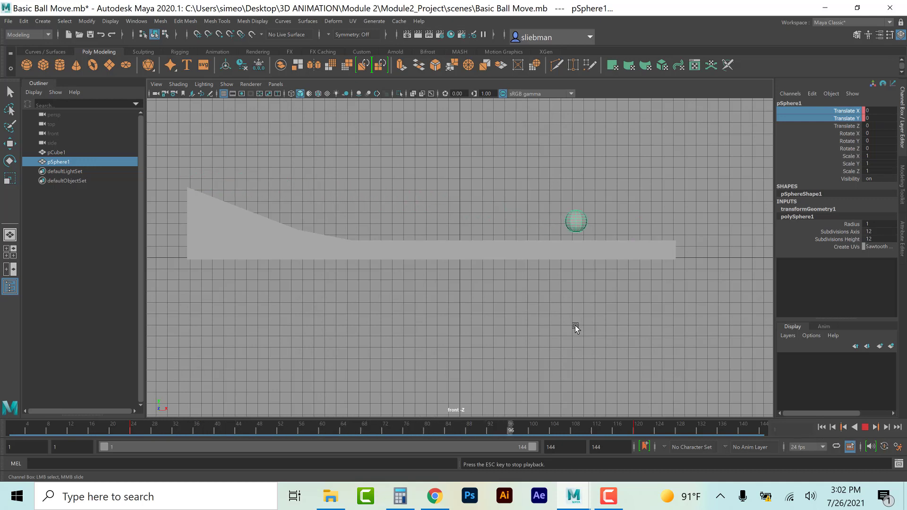
pyautogui.click(866, 428)
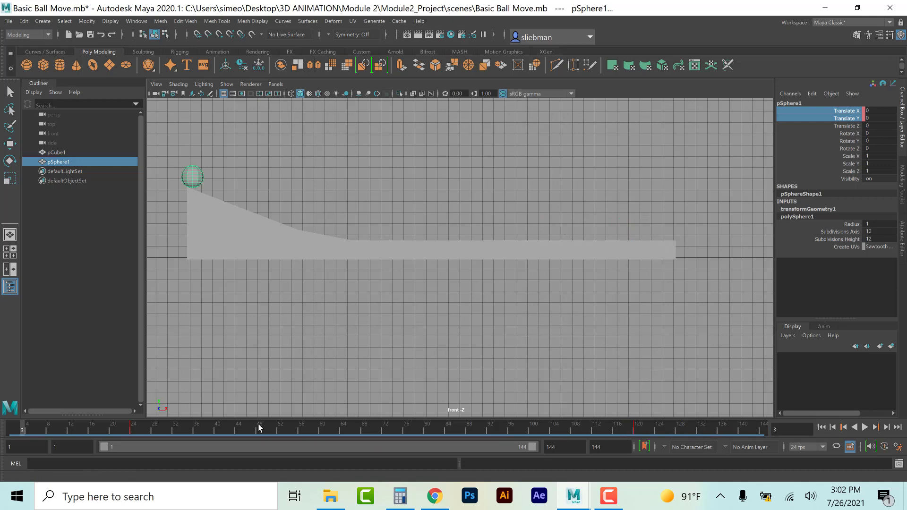
pyautogui.moveTo(134, 426)
pyautogui.mouseDown()
pyautogui.moveTo(283, 410)
pyautogui.moveTo(549, 410)
pyautogui.moveTo(614, 418)
pyautogui.moveTo(171, 427)
pyautogui.moveTo(550, 436)
pyautogui.moveTo(219, 425)
pyautogui.moveTo(177, 415)
pyautogui.moveTo(296, 440)
pyautogui.moveTo(603, 463)
pyautogui.mouseUp()
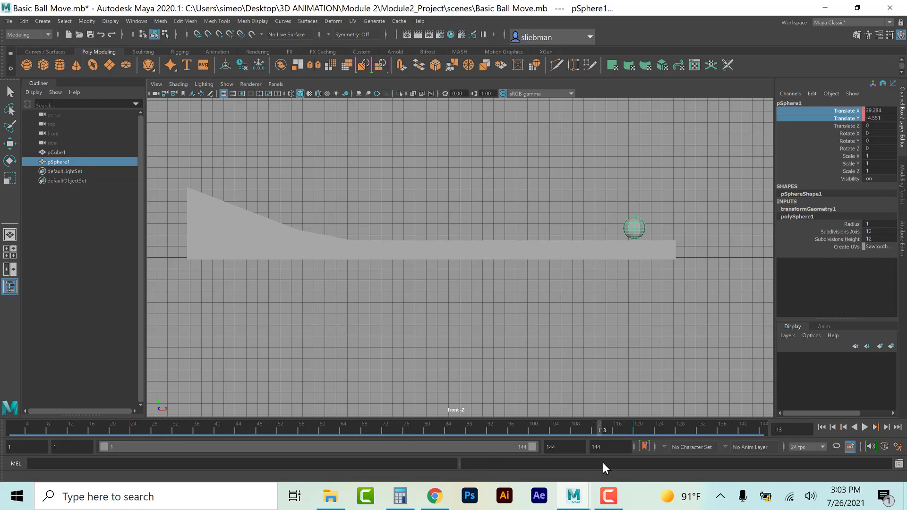
pyautogui.click(635, 429)
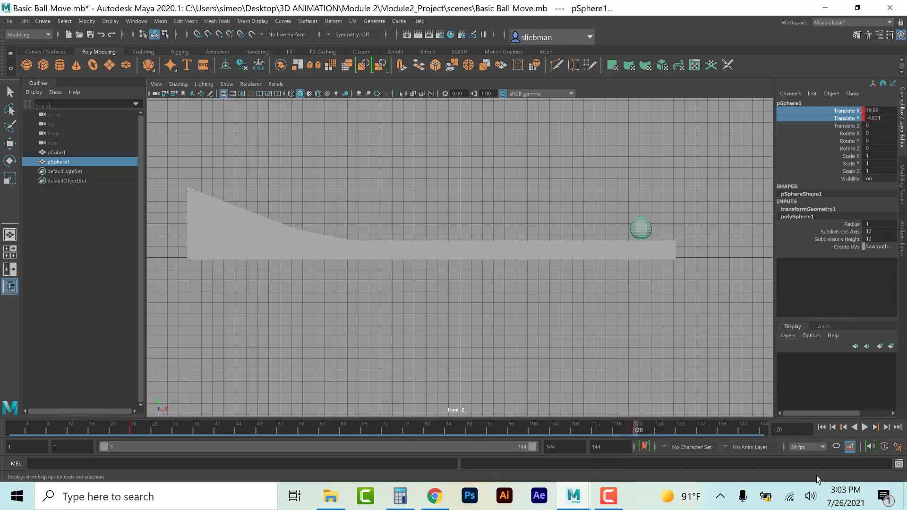
# Open the Graph Editor, enlarge its window, and show only the sphere's Translate X curve
pyautogui.click(136, 21)
pyautogui.moveTo(162, 71)
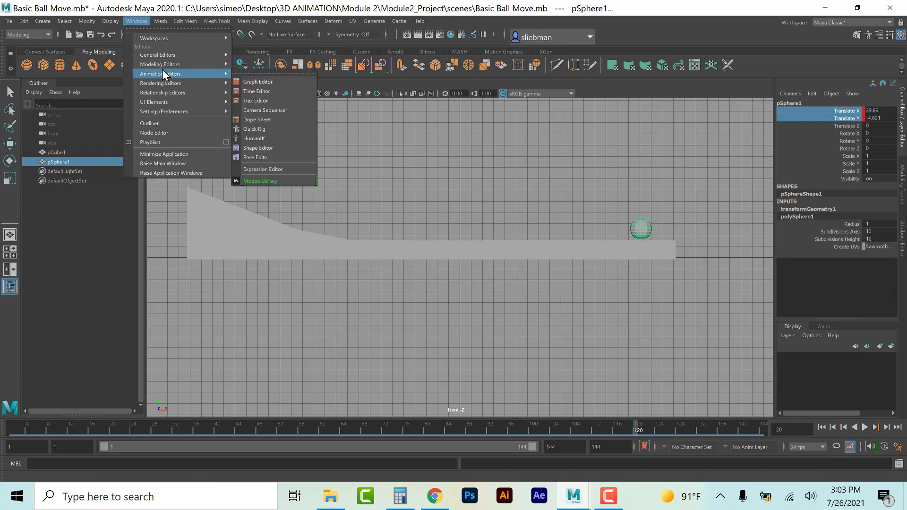
pyautogui.click(245, 81)
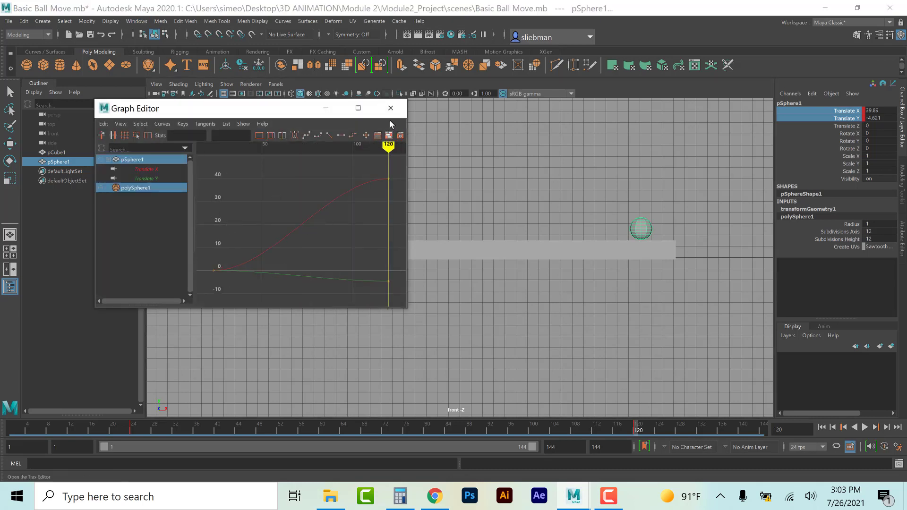
pyautogui.moveTo(400, 306); pyautogui.dragTo(608, 362)
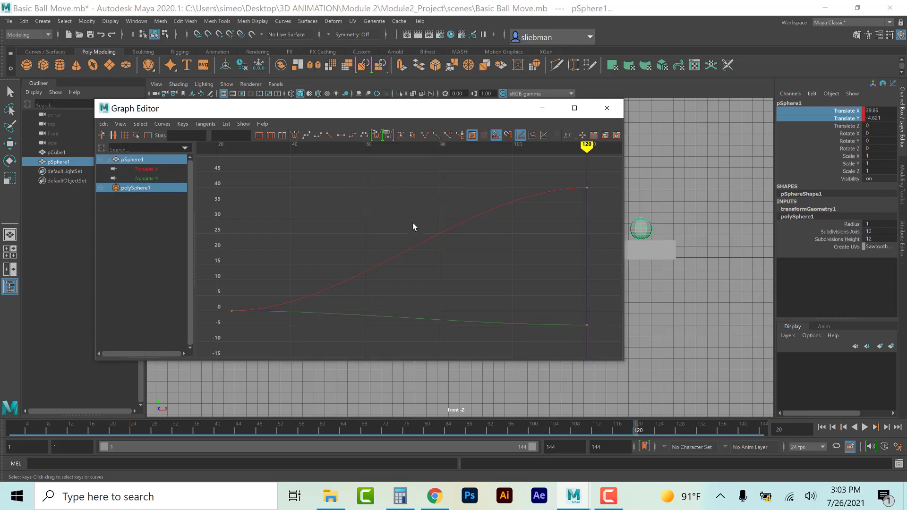
pyautogui.click(148, 171)
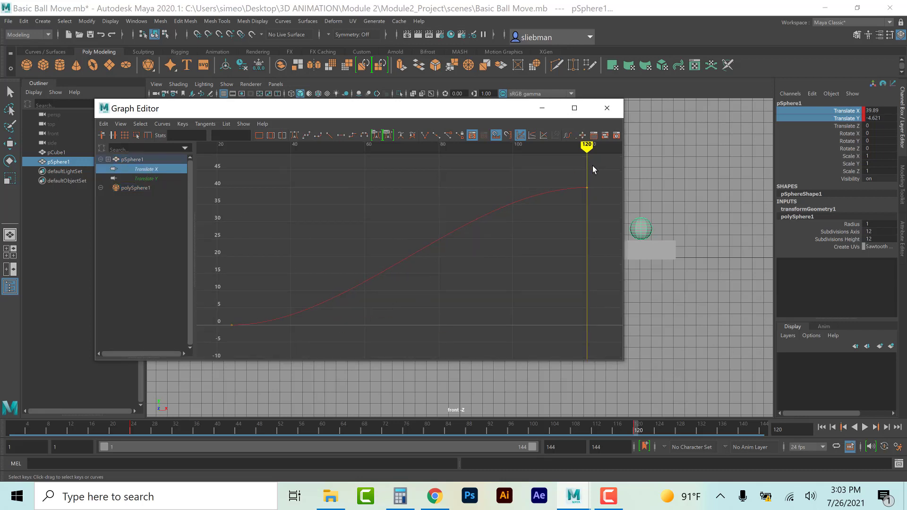
# On the Translate Y curve, try to adjust the tangent handle of the frame 120 key, and select the frame 24 key
pyautogui.click(149, 178)
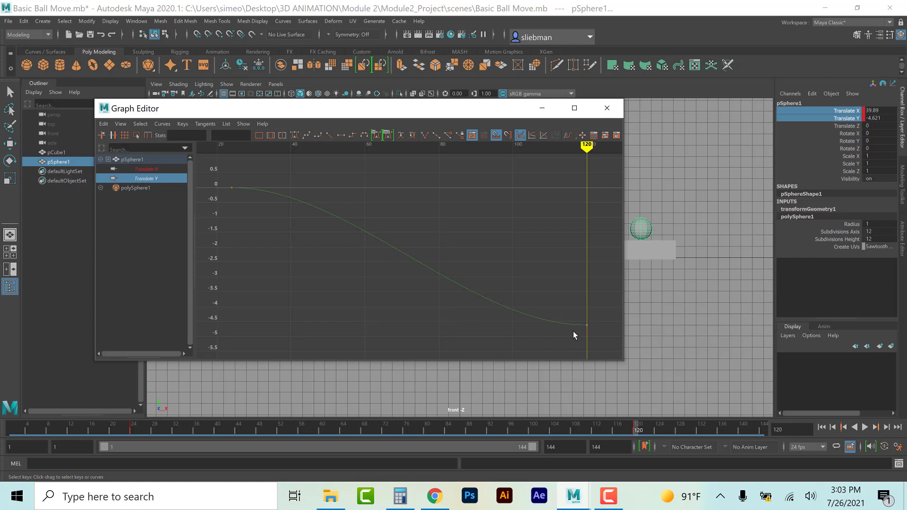
pyautogui.moveTo(602, 316); pyautogui.dragTo(561, 336)
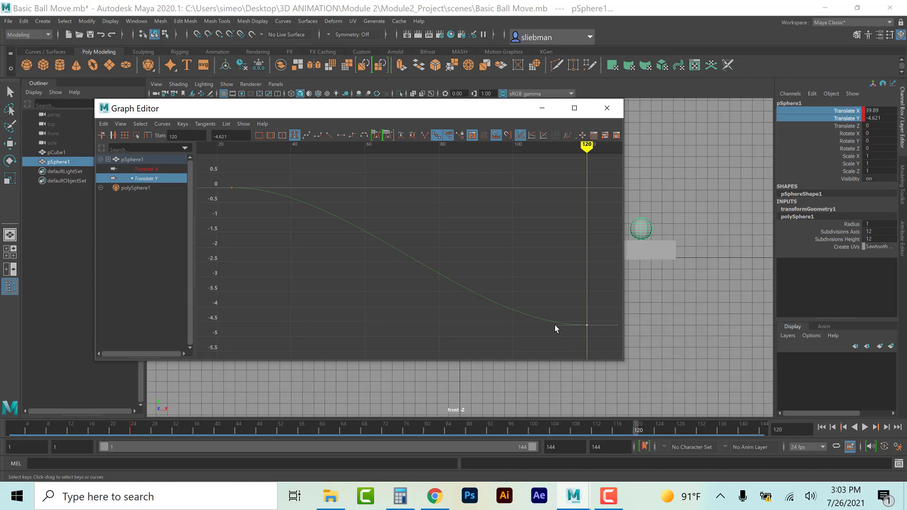
pyautogui.moveTo(555, 325); pyautogui.dragTo(484, 324)
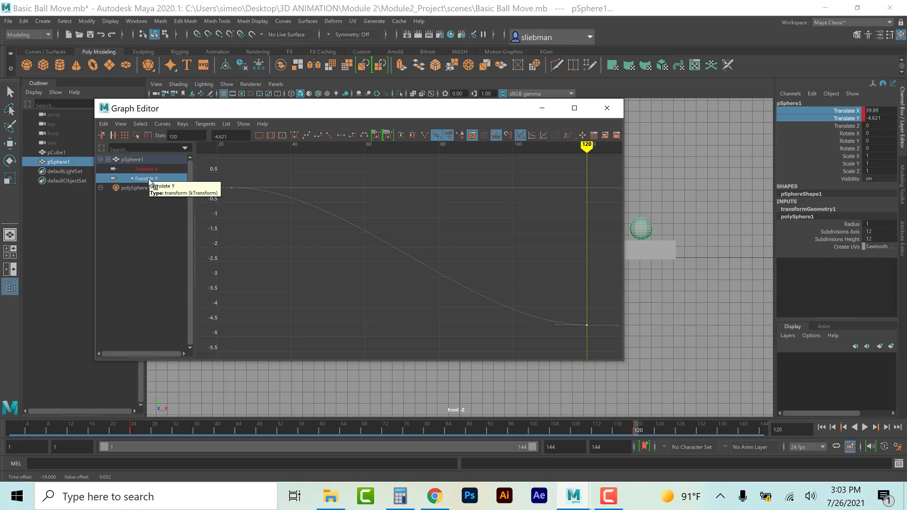
pyautogui.moveTo(253, 178); pyautogui.dragTo(222, 199)
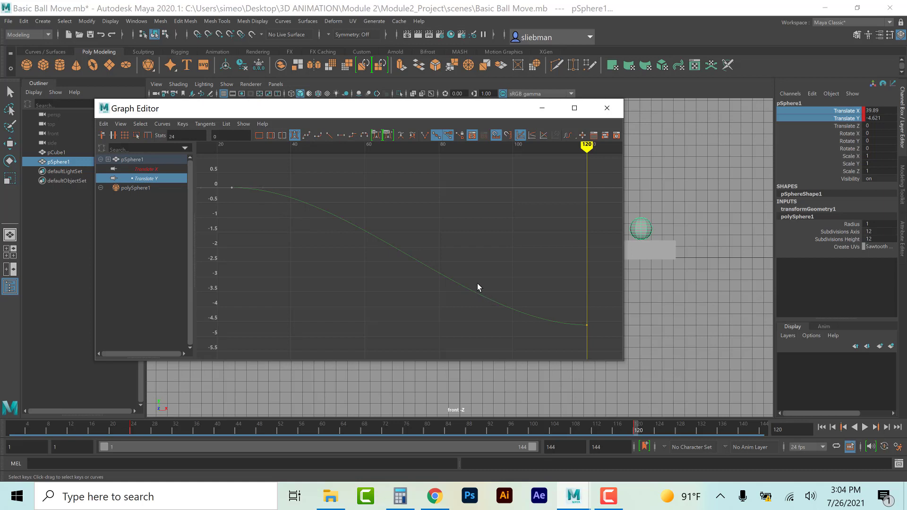
# On the sphere's Translate X curve, lower the incoming tangent handle of the frame 120 key, and switch to the Translate Y curve
pyautogui.click(144, 170)
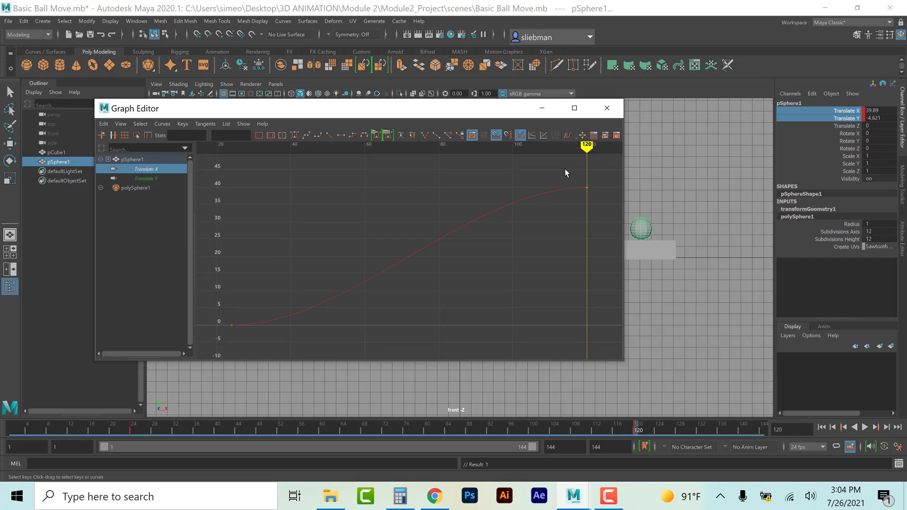
pyautogui.moveTo(565, 172); pyautogui.dragTo(605, 214)
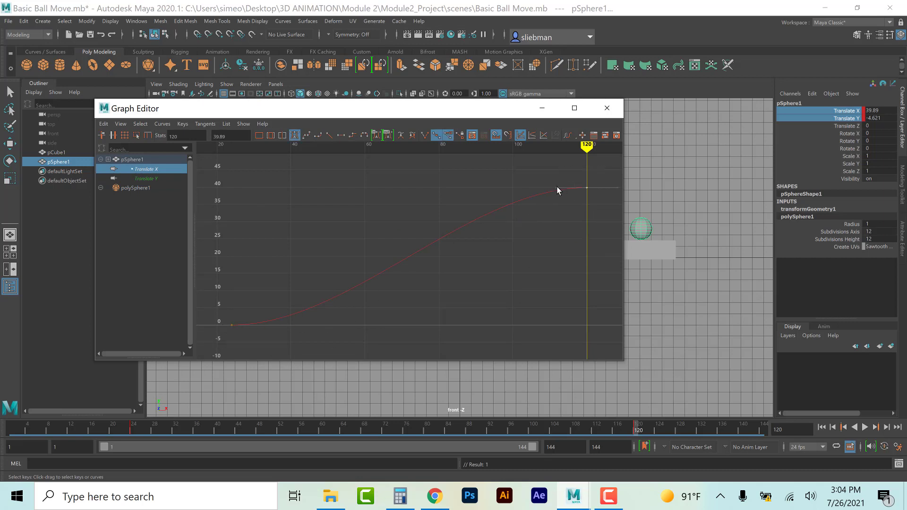
pyautogui.click(556, 188)
pyautogui.moveTo(556, 188); pyautogui.dragTo(562, 214)
pyautogui.click(140, 179)
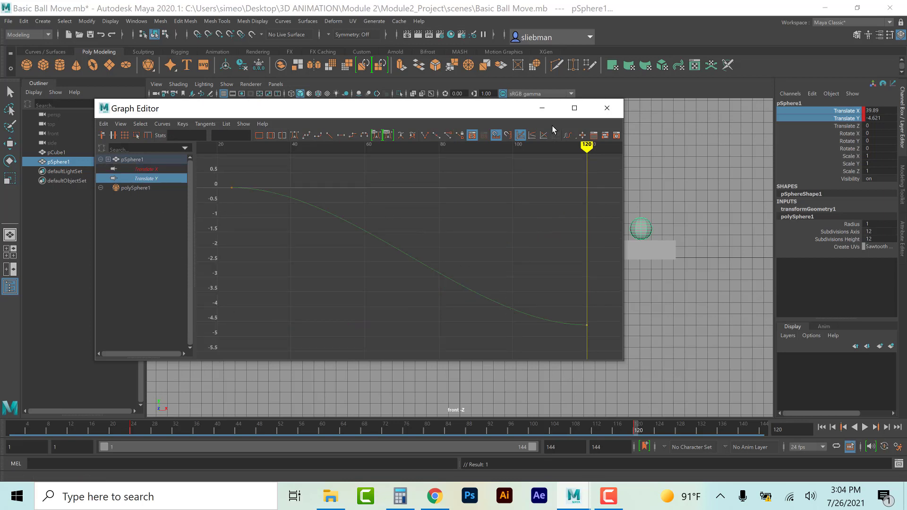
# Minimize the Graph Editor, play the animation from the start and stop it, and restore the Graph Editor to its smaller window
pyautogui.click(542, 109)
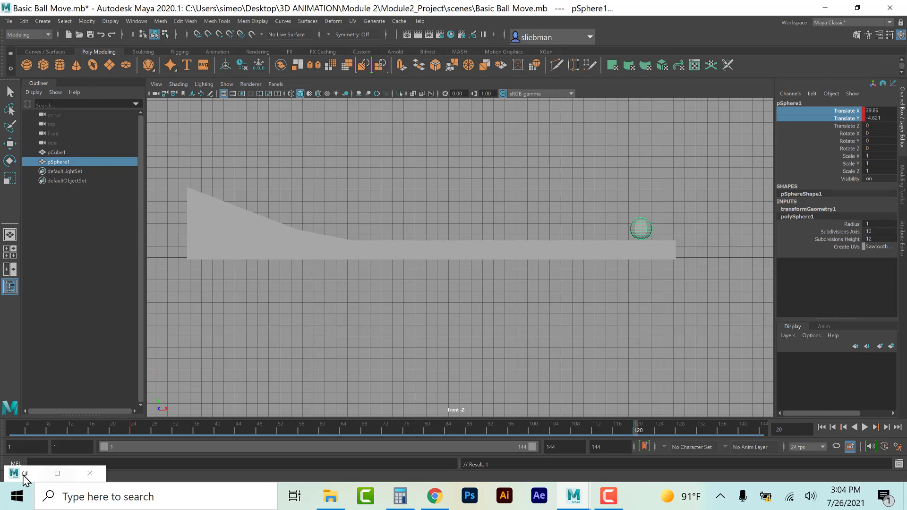
pyautogui.click(821, 428)
pyautogui.click(864, 428)
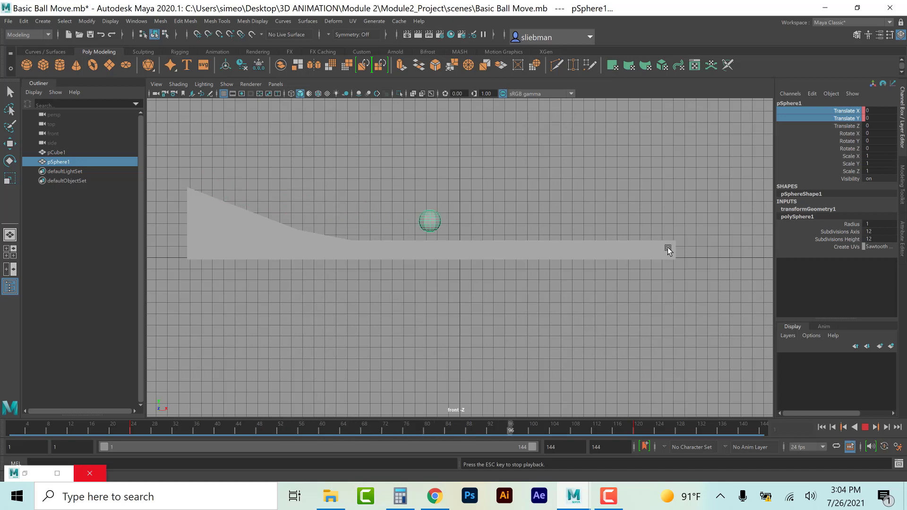
pyautogui.click(864, 427)
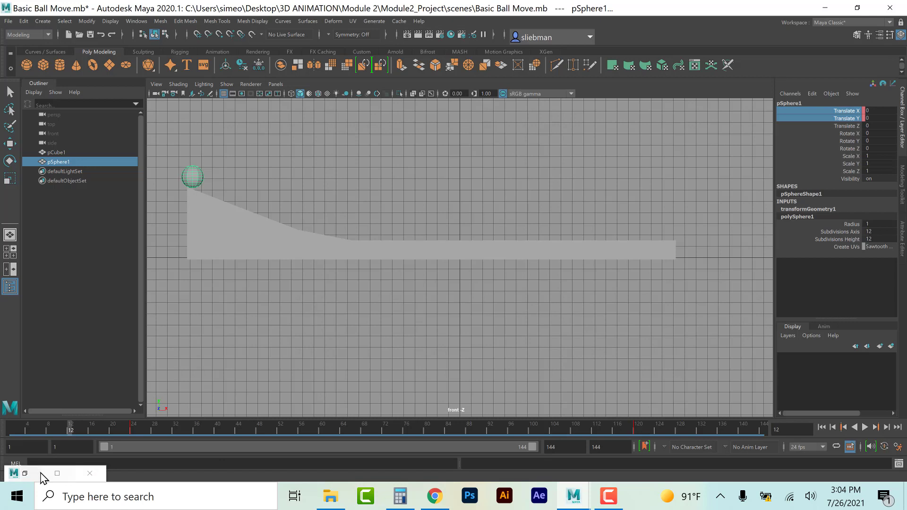
pyautogui.click(26, 474)
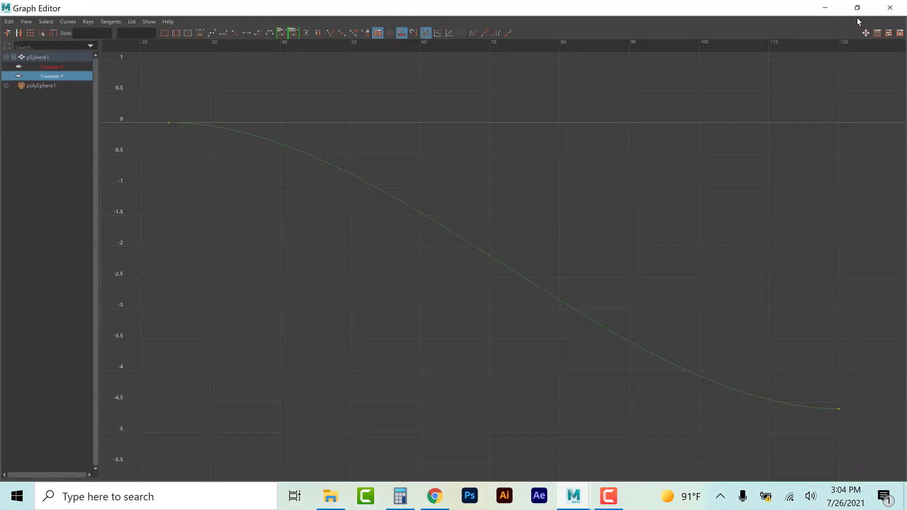
pyautogui.click(857, 8)
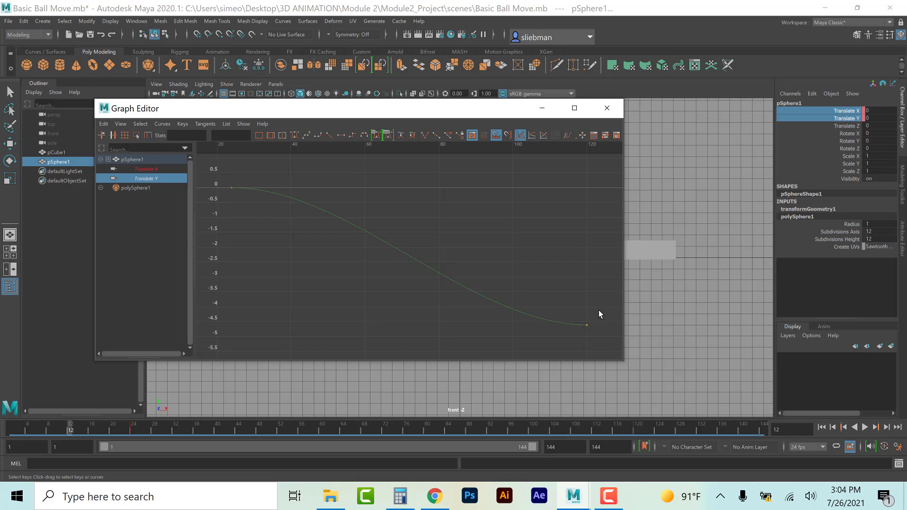
# On the Translate X curve, raise the frame 120 key's incoming tangent handle until it is nearly flat
pyautogui.click(146, 169)
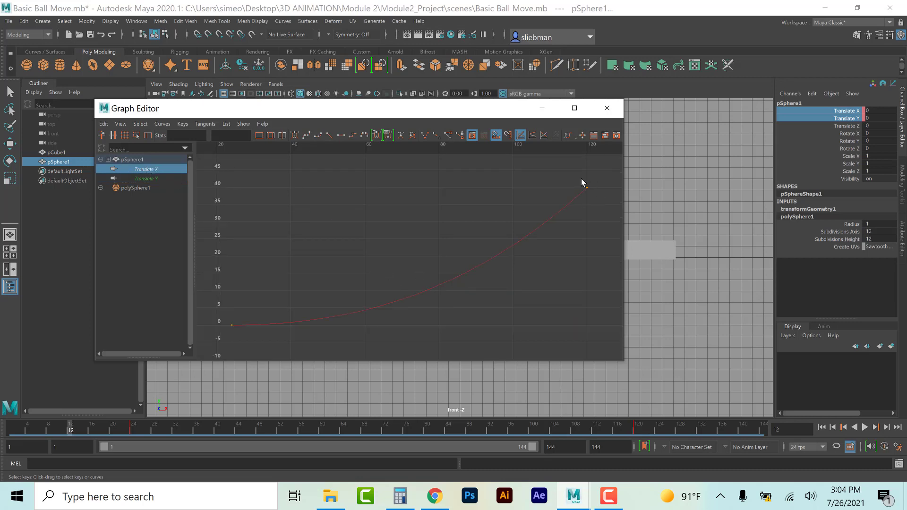
pyautogui.click(564, 208)
pyautogui.moveTo(565, 207); pyautogui.dragTo(545, 185)
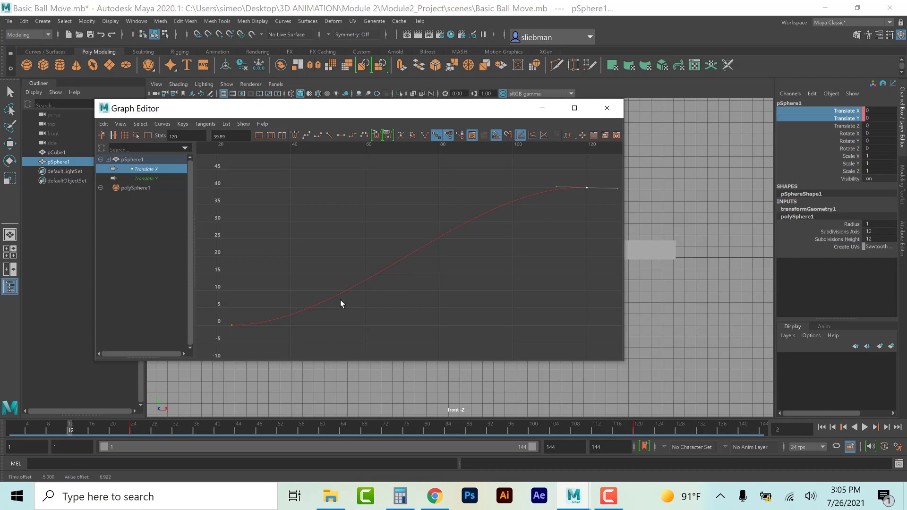
pyautogui.moveTo(555, 190); pyautogui.dragTo(555, 190)
# Minimize the Graph Editor, play the ball animation from the start, and stop playback
pyautogui.click(542, 108)
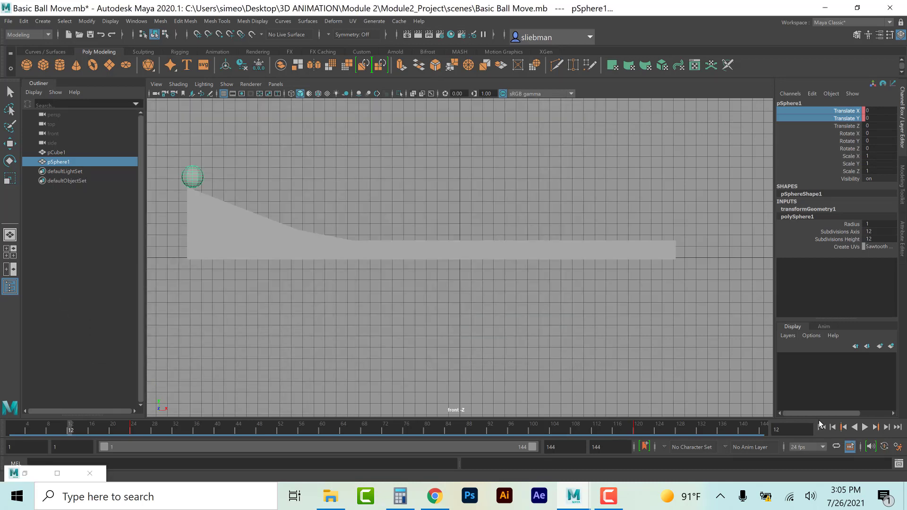
pyautogui.click(822, 427)
pyautogui.click(865, 427)
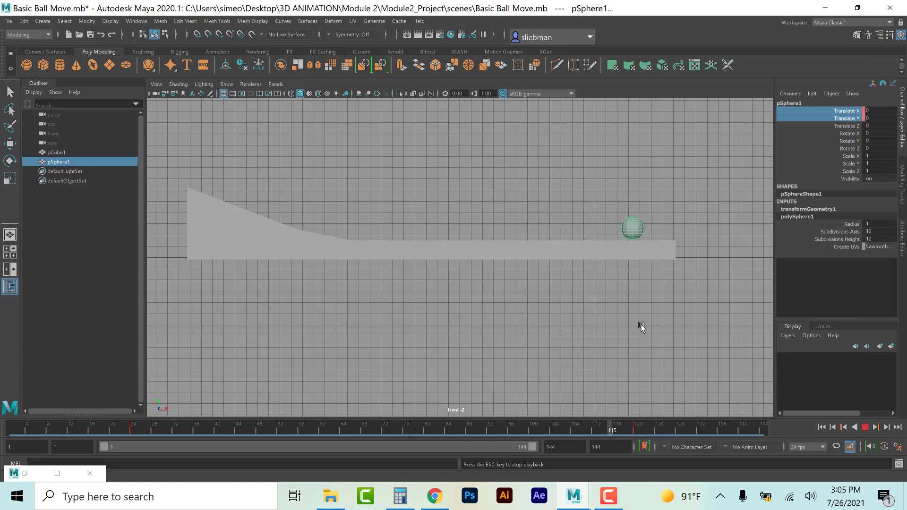
pyautogui.click(865, 428)
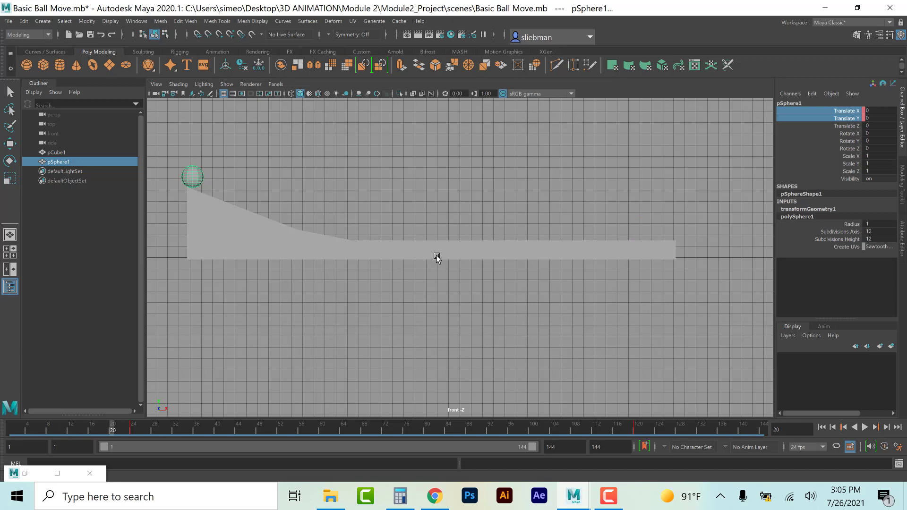
# Turn on auto keyframing and, at frame 57, lower the sphere onto the ramp to Translate Y about -3.98
pyautogui.click(130, 432)
pyautogui.click(885, 447)
pyautogui.hotkey('alt', 'v')
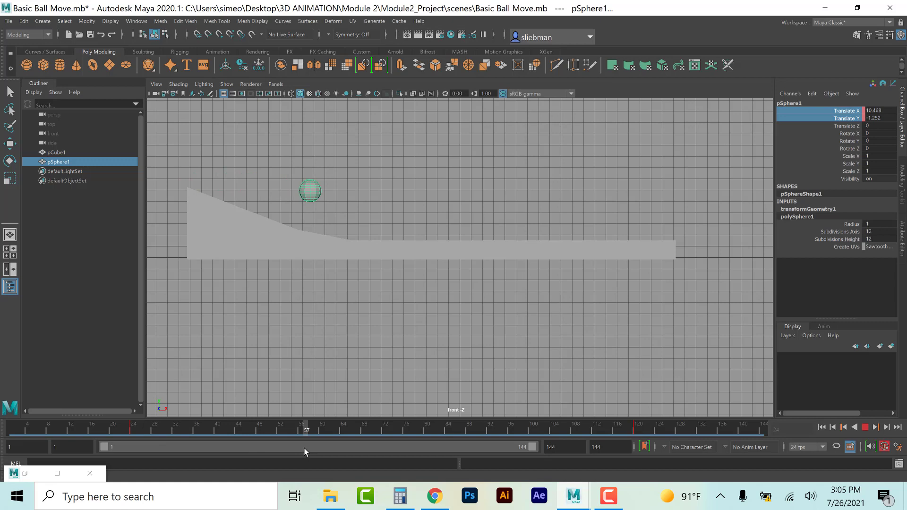
pyautogui.hotkey('alt', 'v')
pyautogui.click(311, 191)
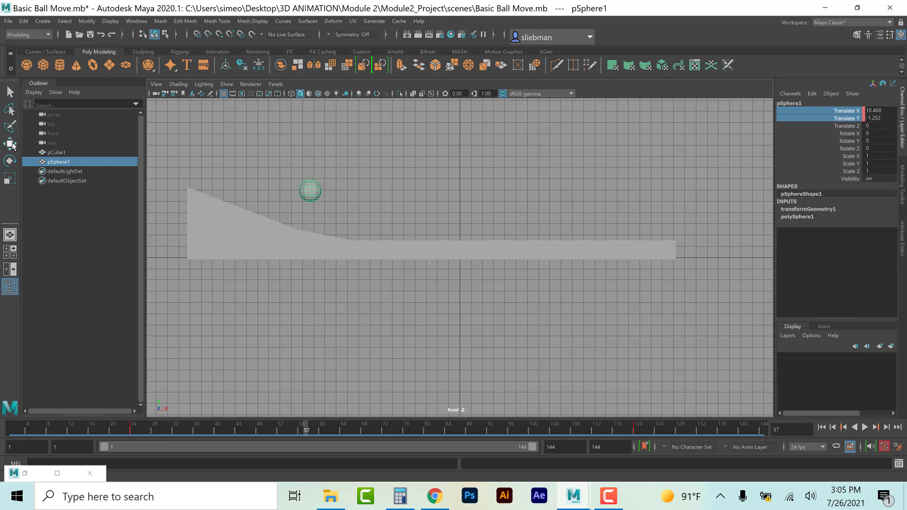
pyautogui.click(10, 144)
pyautogui.moveTo(310, 107); pyautogui.dragTo(310, 139)
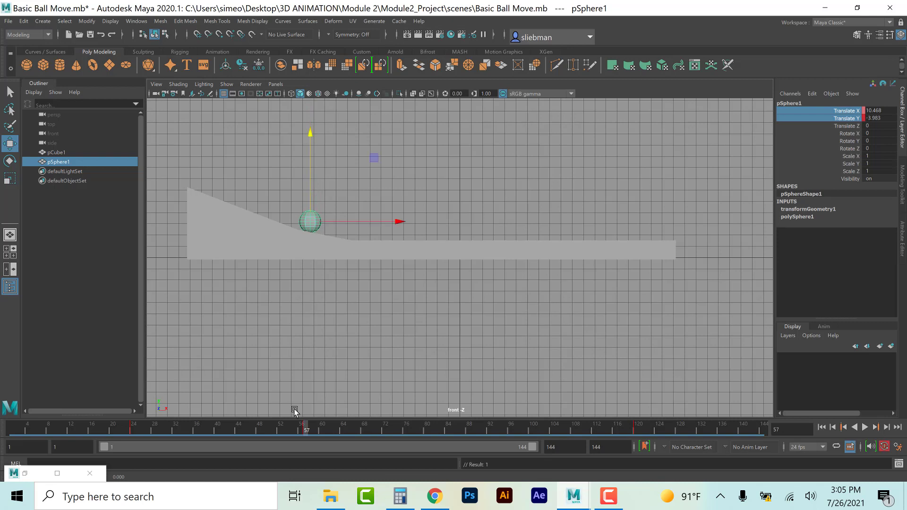
# At frame 64, lower the sphere vertically onto the surface where the slope meets the flat section, keying its position
pyautogui.hotkey('alt', 'v')
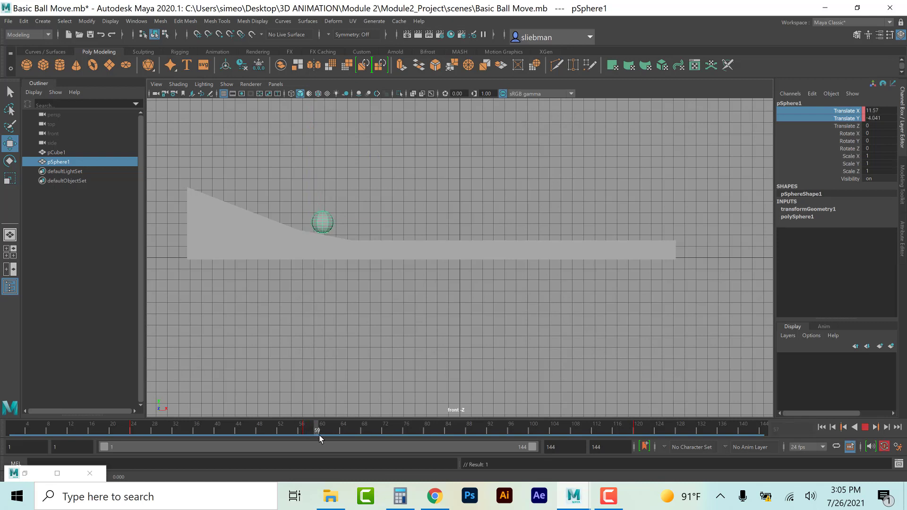
pyautogui.hotkey('alt', 'v')
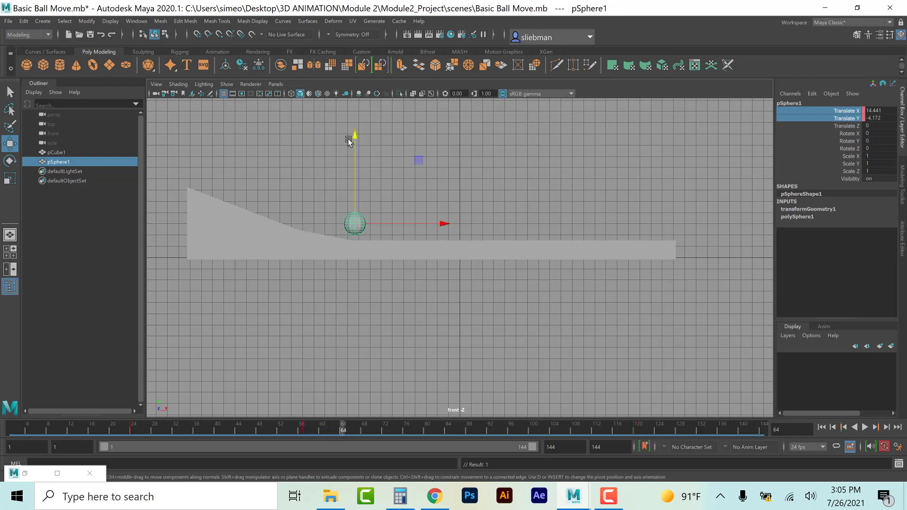
pyautogui.moveTo(355, 139); pyautogui.dragTo(356, 144)
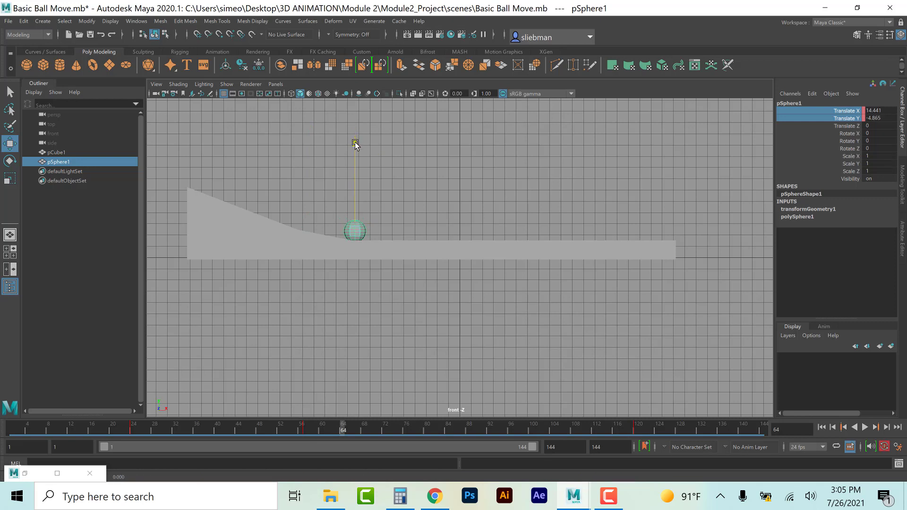
pyautogui.press('s')
# At frame 43, raise the sphere out of the upper slope to Translate Y about -1.5
pyautogui.hotkey('alt', 'v')
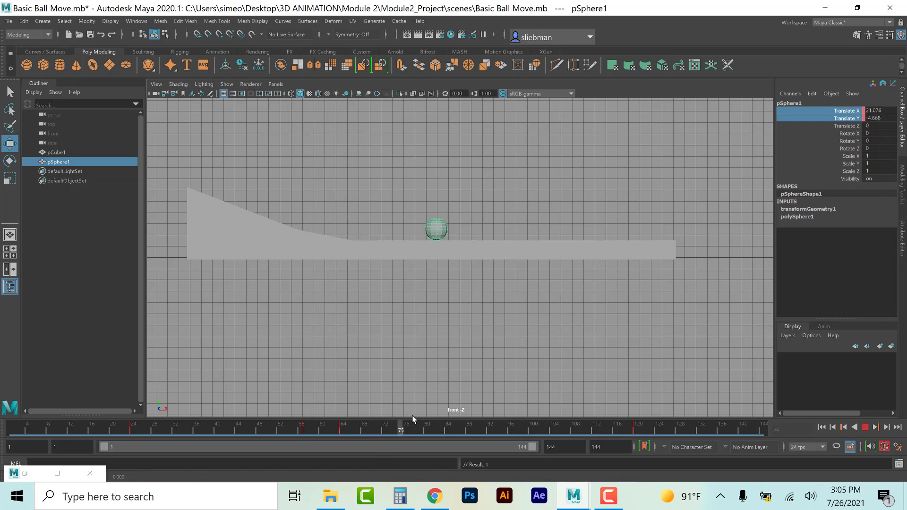
pyautogui.moveTo(413, 416); pyautogui.dragTo(234, 426)
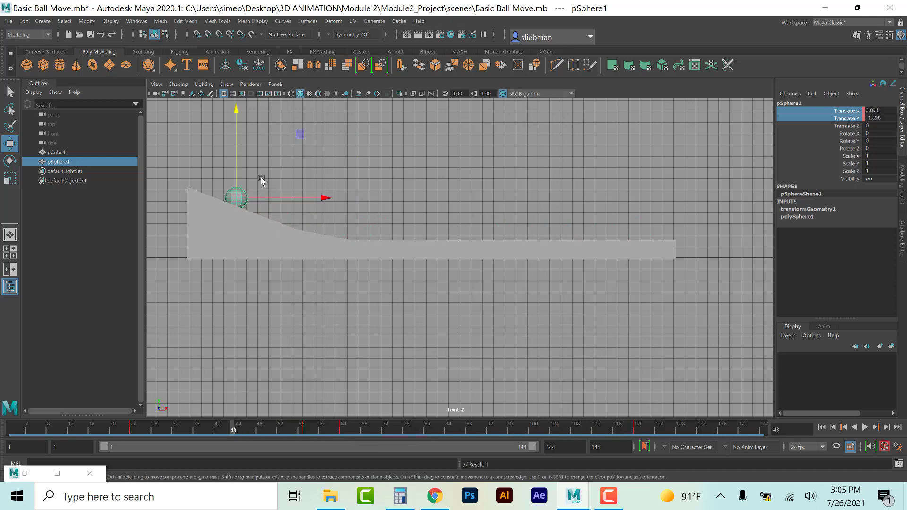
pyautogui.moveTo(235, 173); pyautogui.dragTo(235, 168)
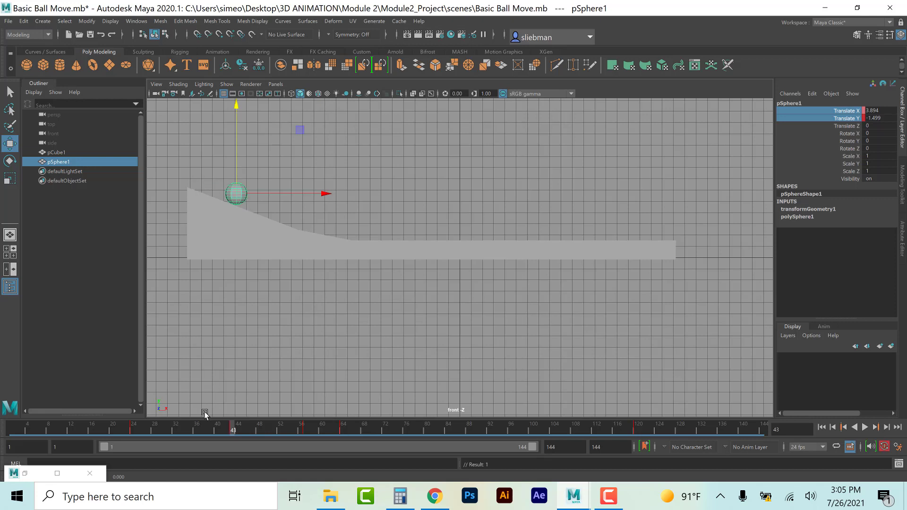
# Scrub through the corrected motion, play it from the start, and scrub back to frame 1 to check the ball's contact with the ramp
pyautogui.hotkey('alt', 'v')
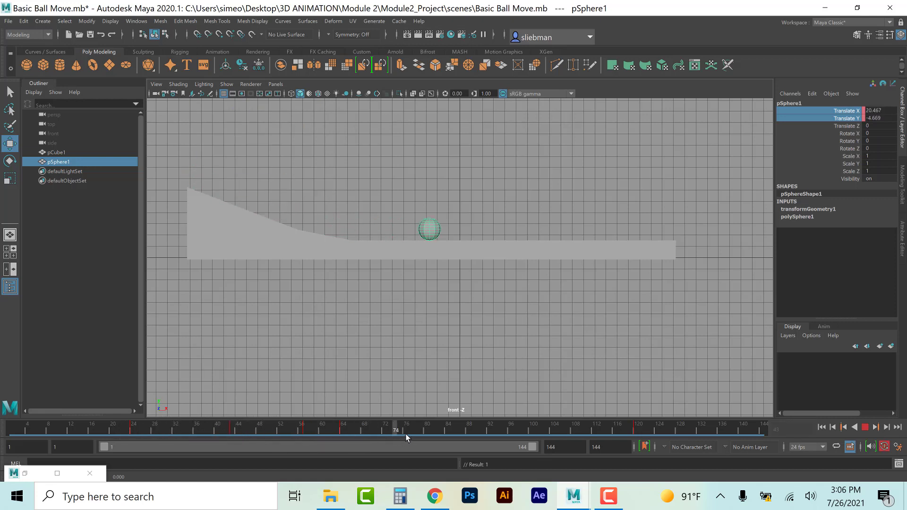
pyautogui.moveTo(529, 427)
pyautogui.mouseDown()
pyautogui.moveTo(561, 426)
pyautogui.moveTo(134, 424)
pyautogui.mouseUp()
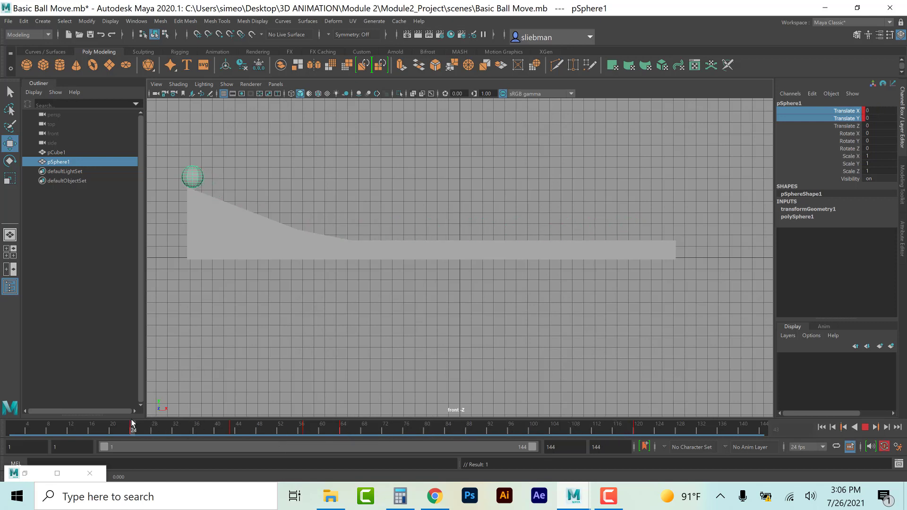
pyautogui.click(822, 427)
pyautogui.click(864, 427)
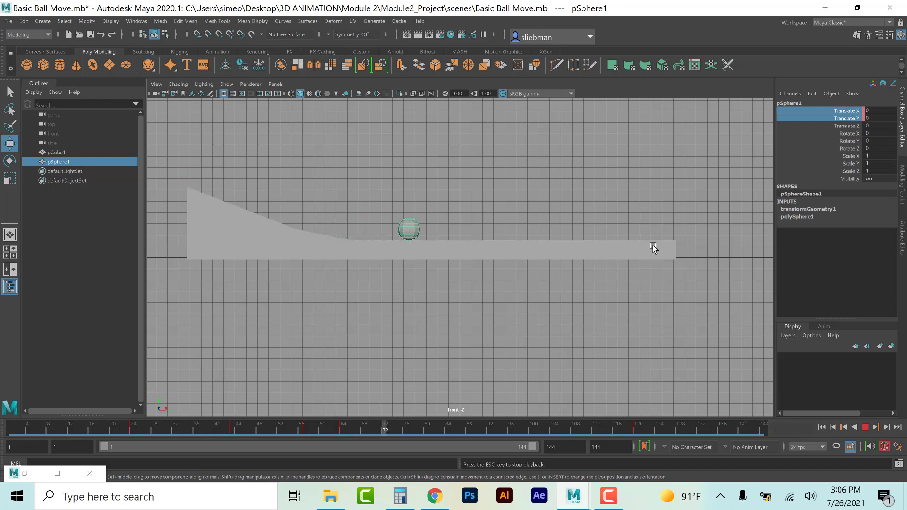
pyautogui.click(866, 427)
pyautogui.moveTo(632, 429); pyautogui.dragTo(12, 431)
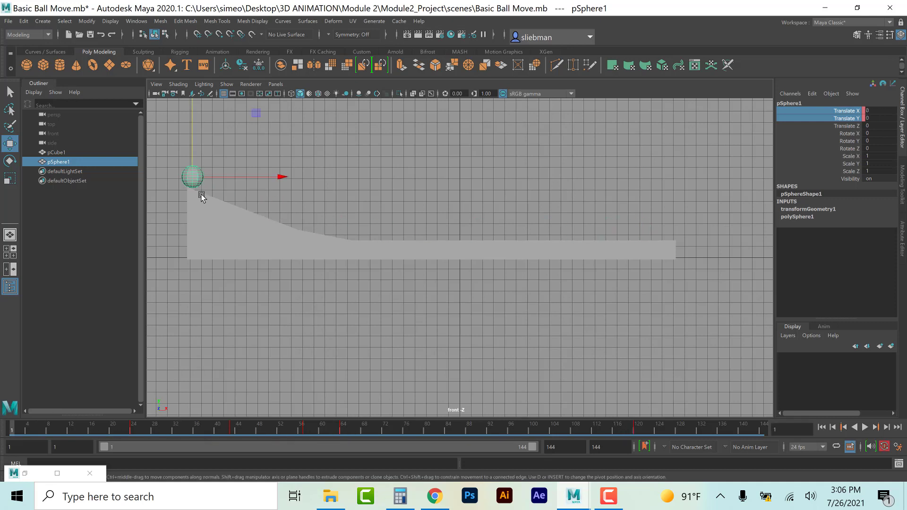
# Activate the Rotate tool on the sphere and examine its Rotate X, Y and Z channels to identify the rolling axis
pyautogui.click(10, 166)
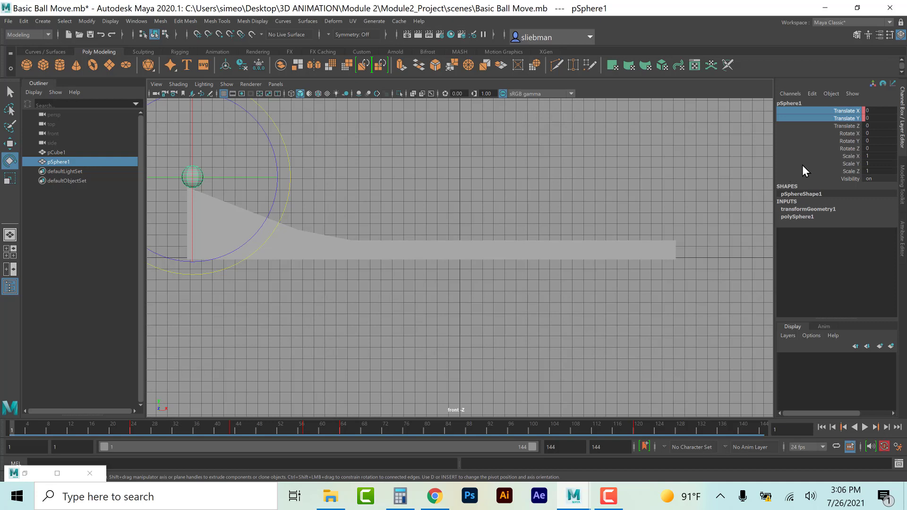
pyautogui.click(848, 134)
pyautogui.click(850, 141)
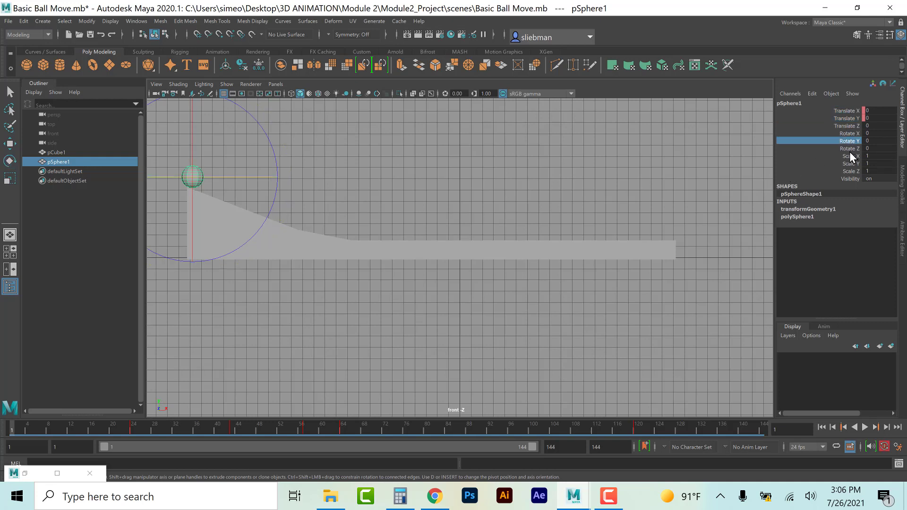
pyautogui.click(850, 149)
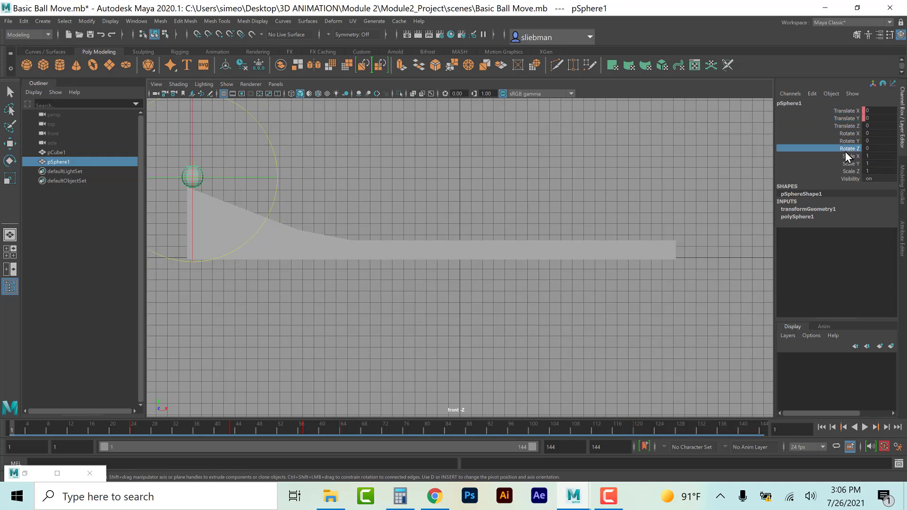
pyautogui.click(297, 356)
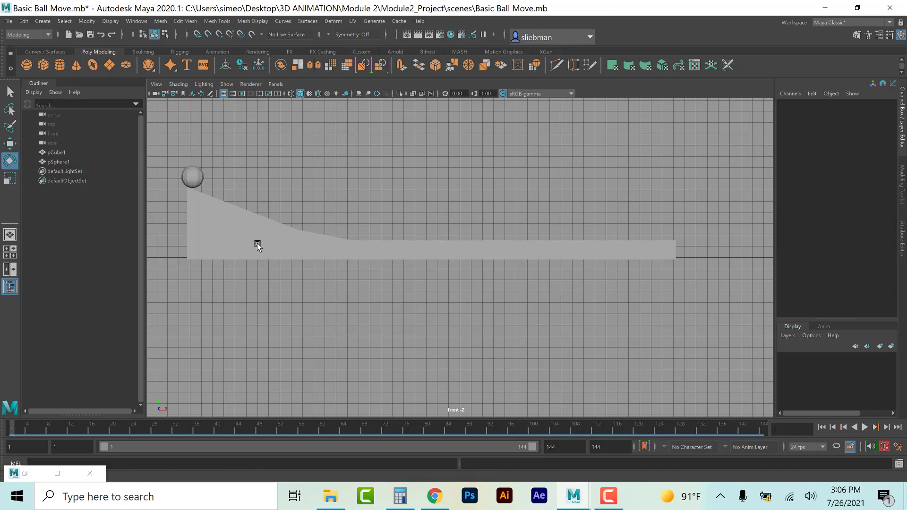
pyautogui.click(192, 177)
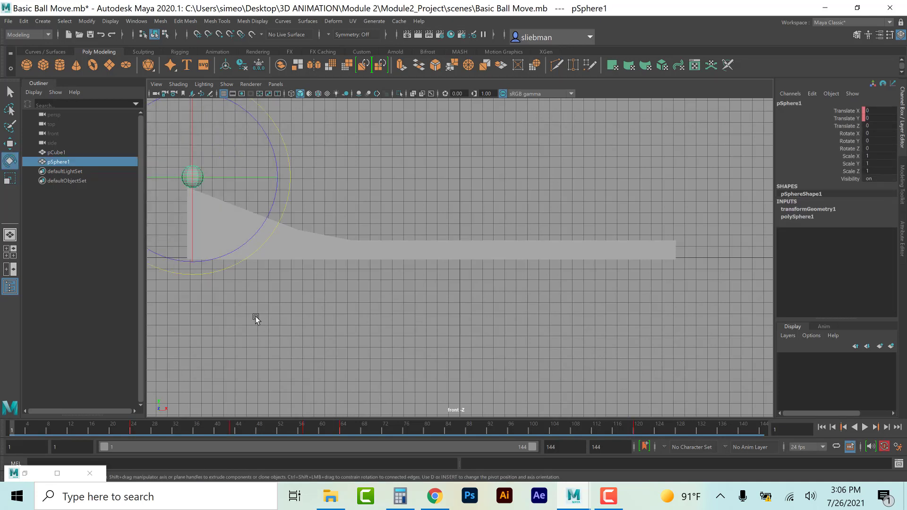
# At frame 24, key only the sphere's Rotate Z channel at 0
pyautogui.click(133, 432)
pyautogui.click(844, 147)
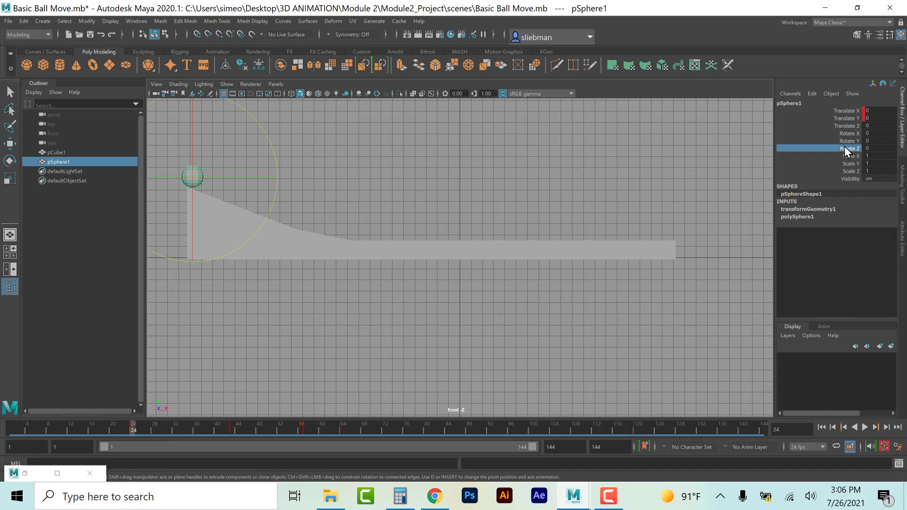
pyautogui.rightClick(844, 147)
pyautogui.click(838, 162)
# At frame 120, roll the sphere forward to a Rotate Z of about -44
pyautogui.click(877, 428)
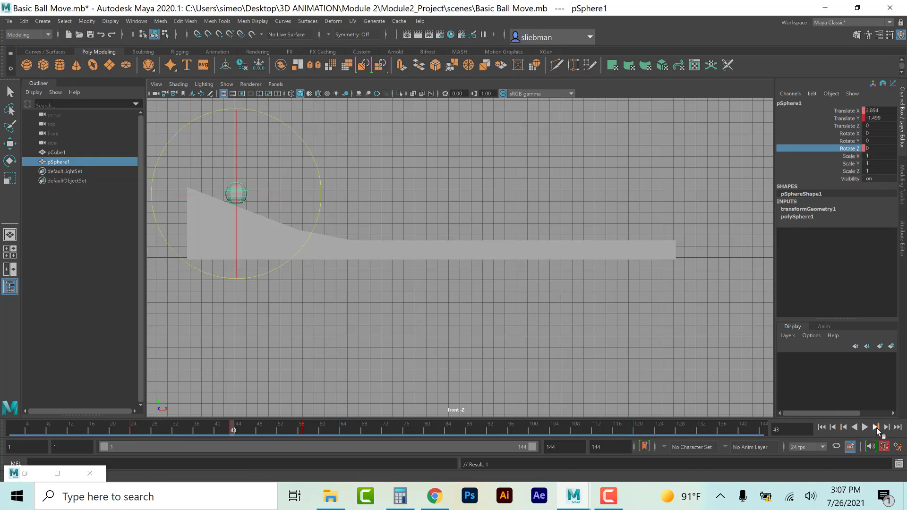
pyautogui.click(877, 428)
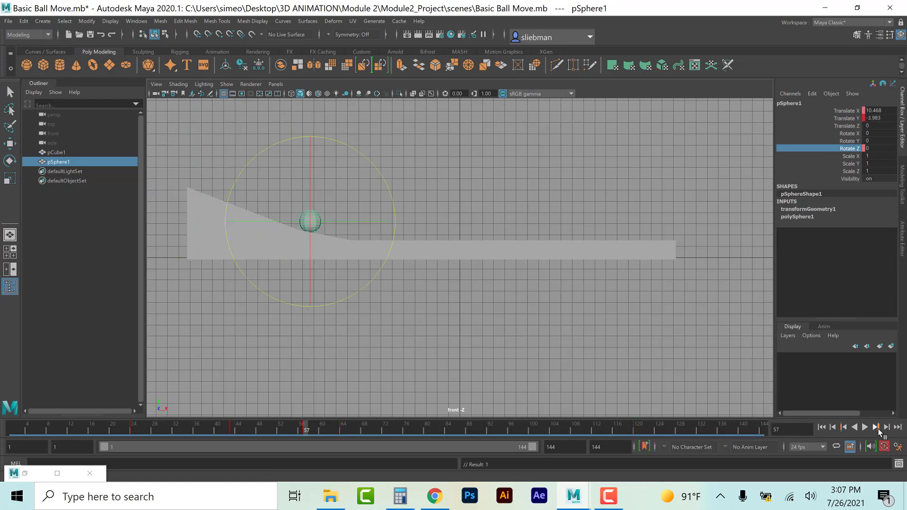
pyautogui.click(877, 429)
pyautogui.click(877, 428)
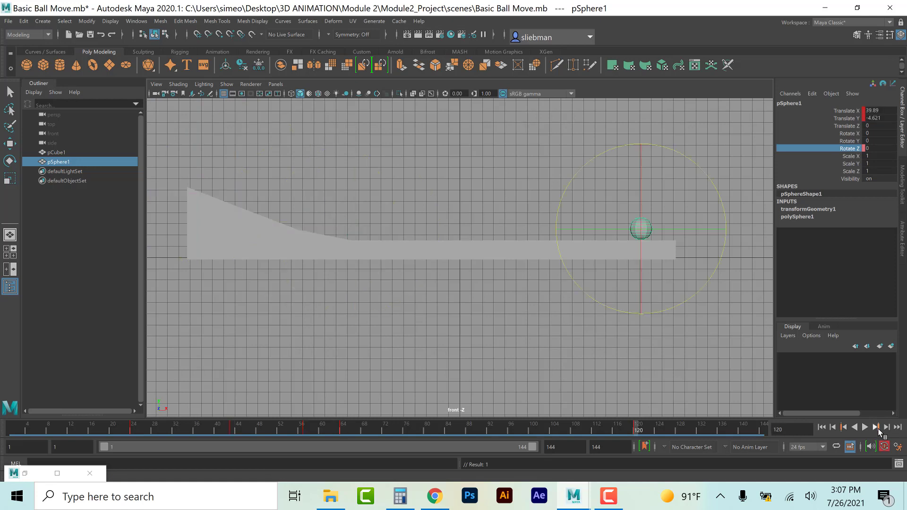
pyautogui.click(879, 148)
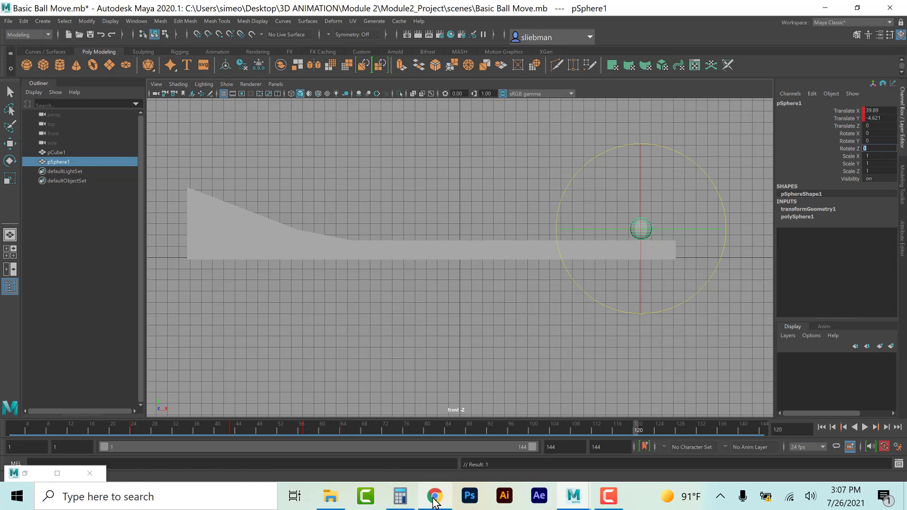
pyautogui.moveTo(703, 170); pyautogui.dragTo(736, 235)
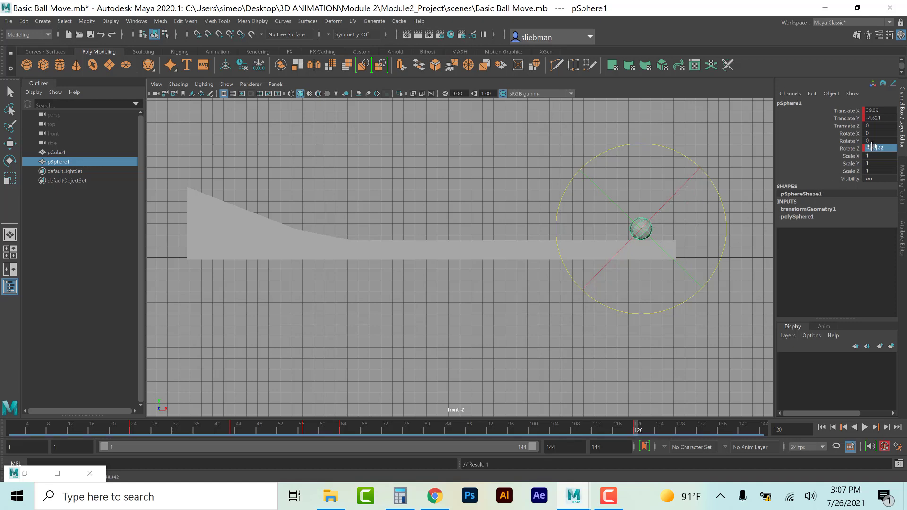
# Switch to Calculator and multiply 360 by 3 to work out the degrees in three full turns
pyautogui.click(400, 497)
pyautogui.click(749, 381)
pyautogui.click(749, 344)
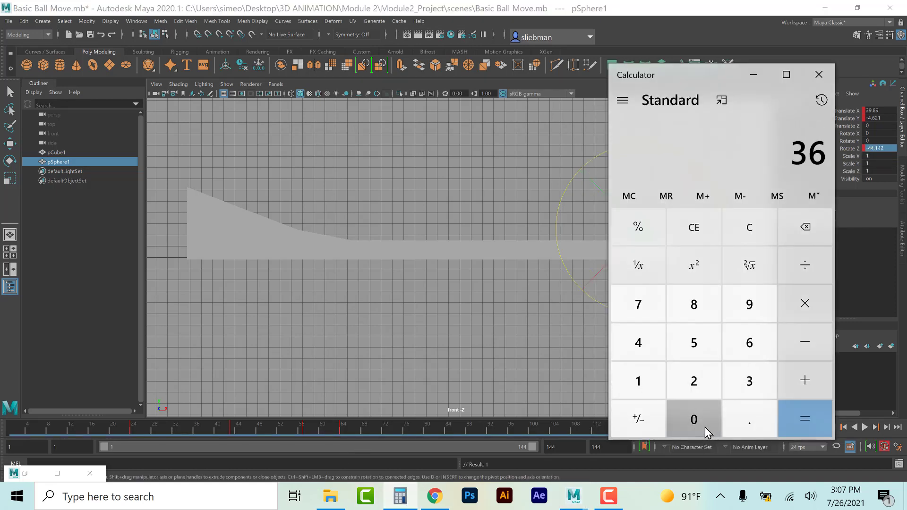
pyautogui.click(704, 426)
pyautogui.click(806, 307)
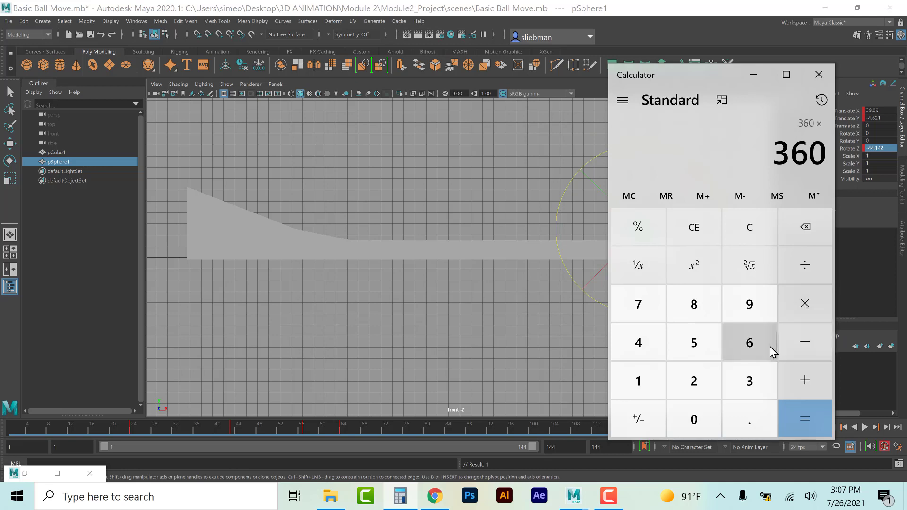
pyautogui.click(753, 381)
pyautogui.click(813, 425)
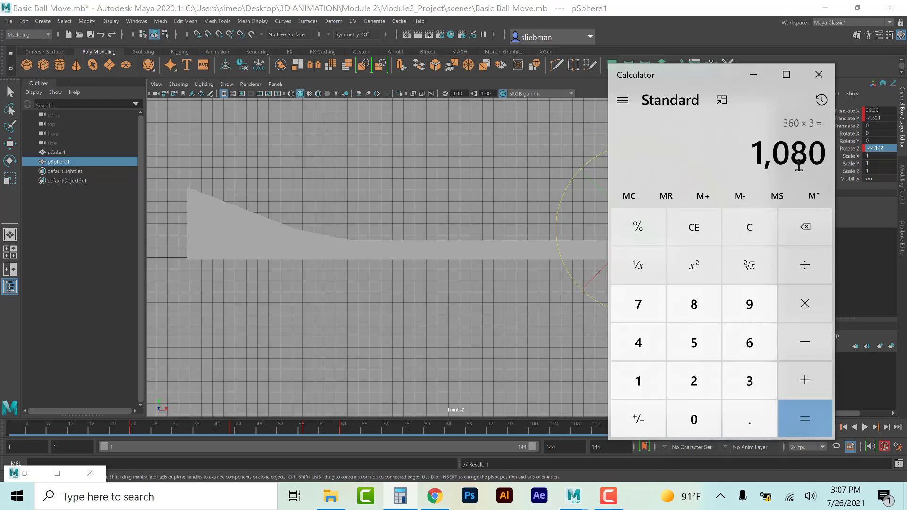
pyautogui.click(753, 75)
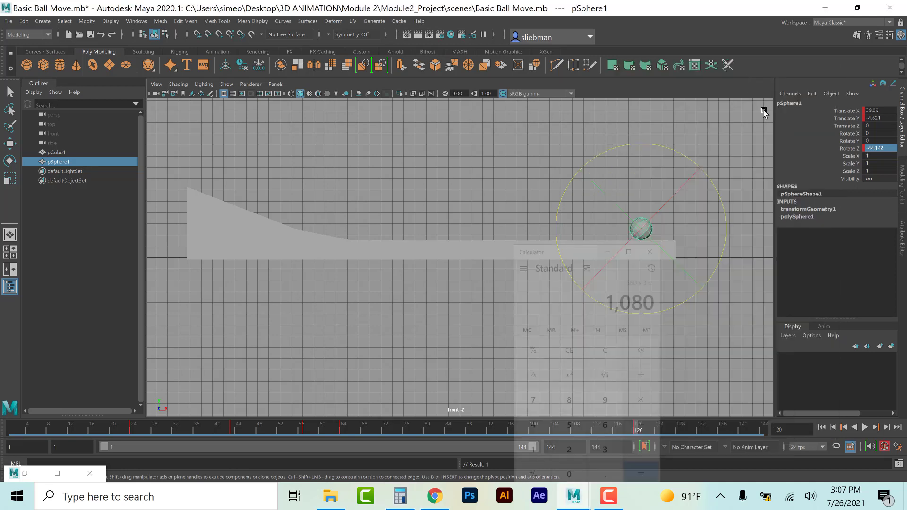
# Set the sphere's Rotate Z key at frame 120 to -1080
pyautogui.doubleClick(890, 148)
pyautogui.write('-1080')
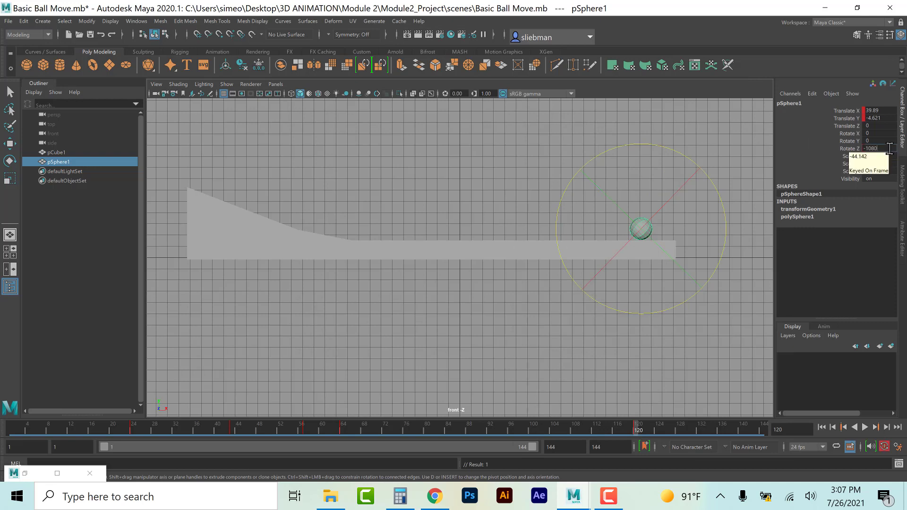
pyautogui.press('Return')
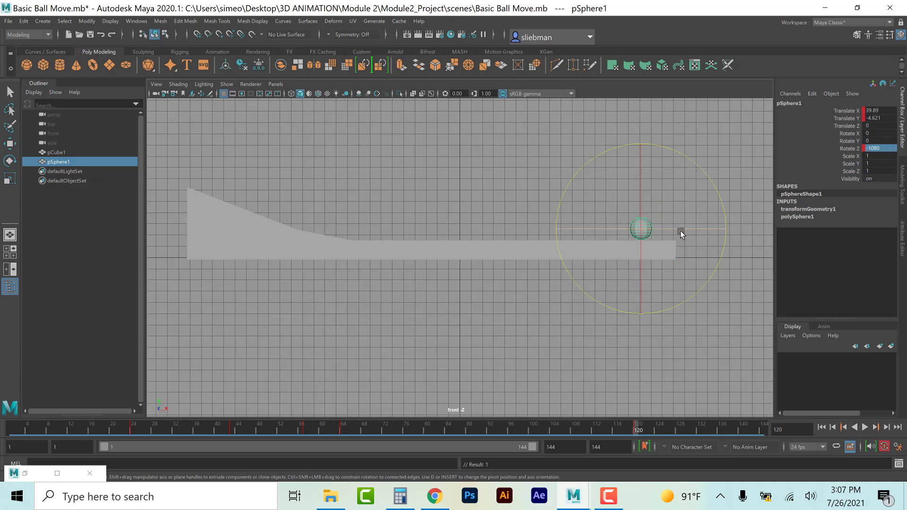
# Return to frame 1 and examine the sphere's Rotate Z curve and its frame 120 key in the Graph Editor
pyautogui.click(822, 427)
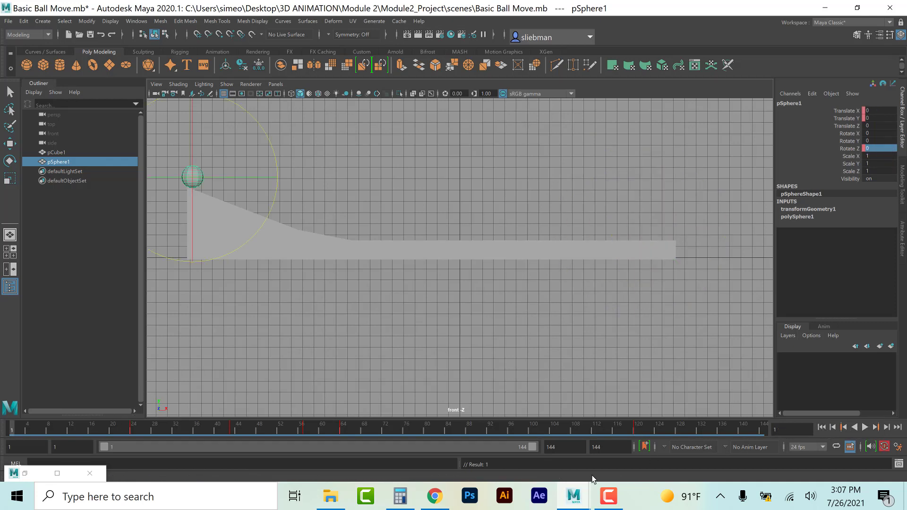
pyautogui.click(57, 474)
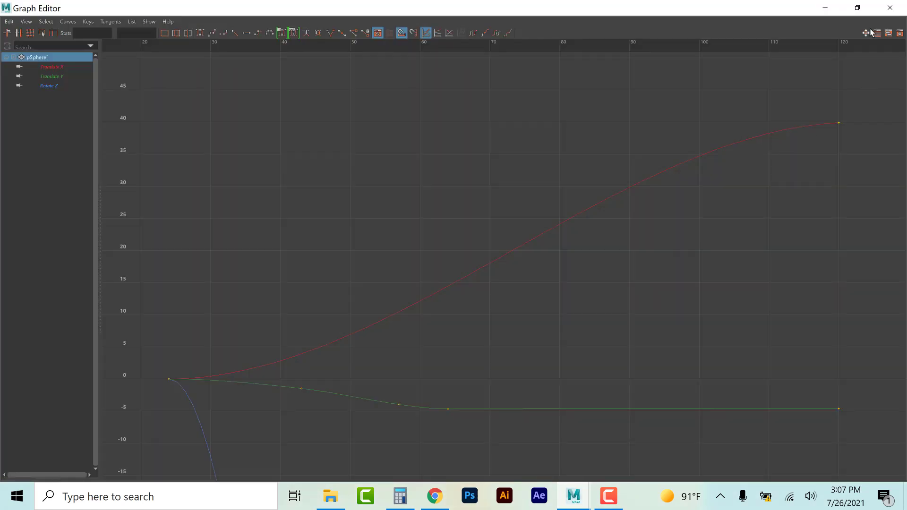
pyautogui.click(858, 8)
pyautogui.click(146, 188)
pyautogui.press('f')
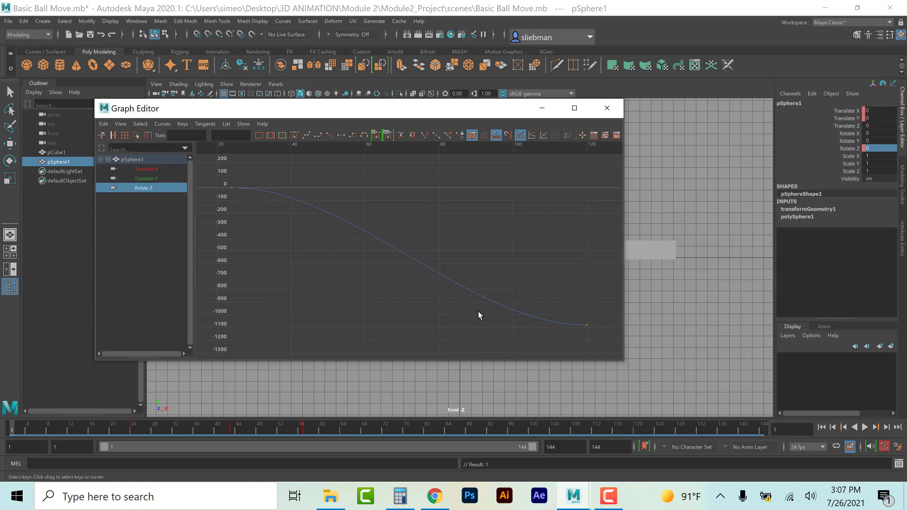
pyautogui.moveTo(603, 314); pyautogui.dragTo(556, 333)
pyautogui.press('e')
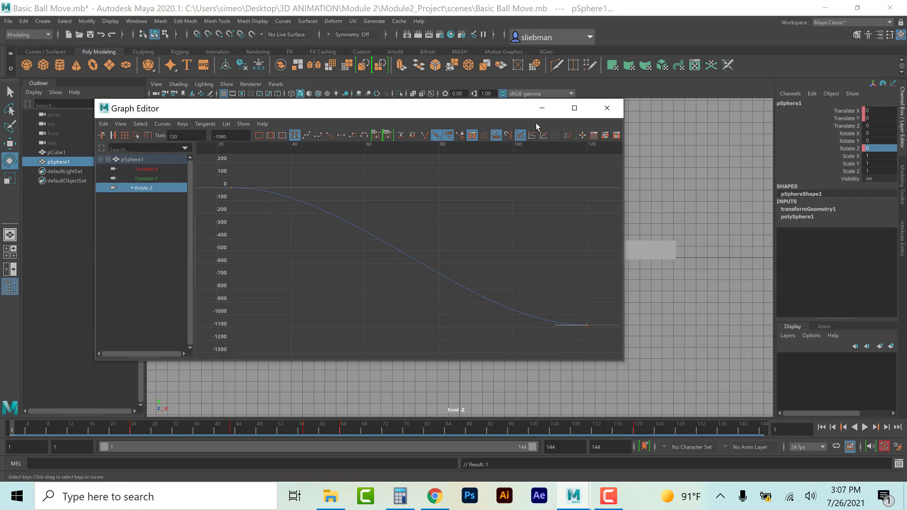
pyautogui.click(542, 108)
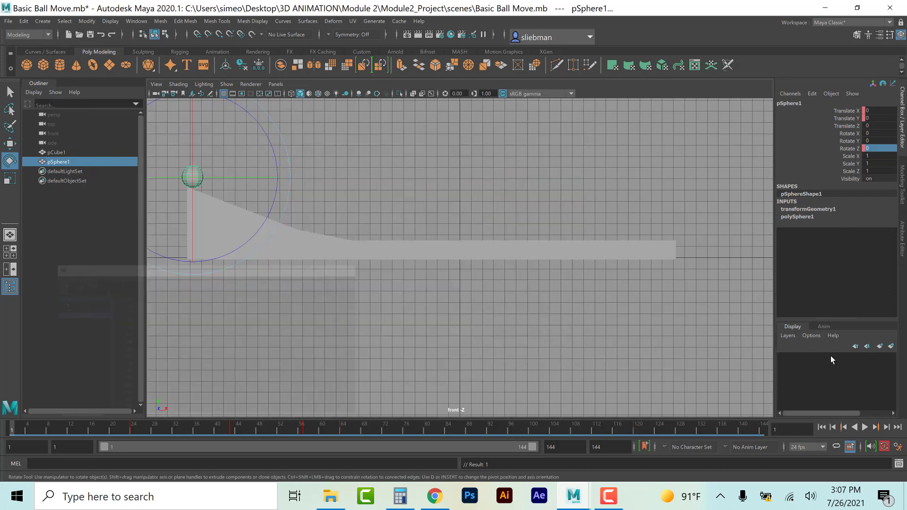
# Play the roll from the start, and at frame 120 set the sphere's Rotate Z to -1280
pyautogui.click(865, 427)
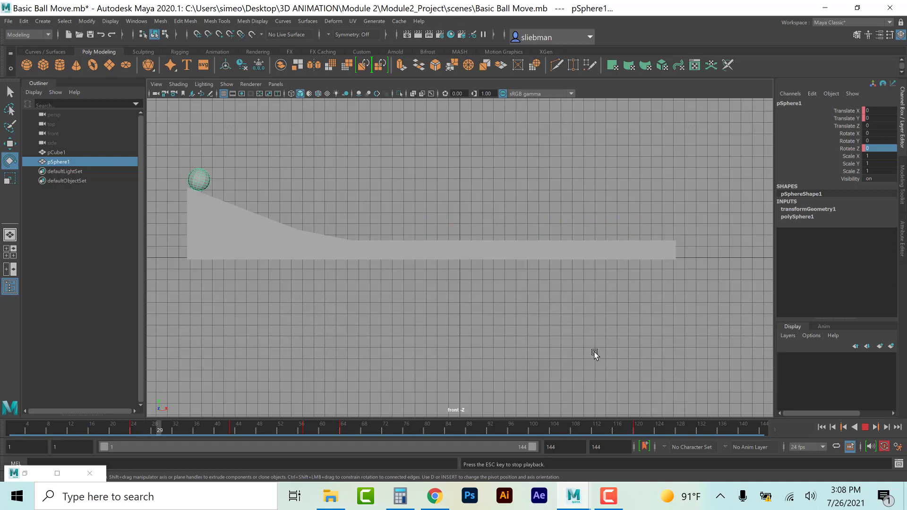
pyautogui.click(865, 427)
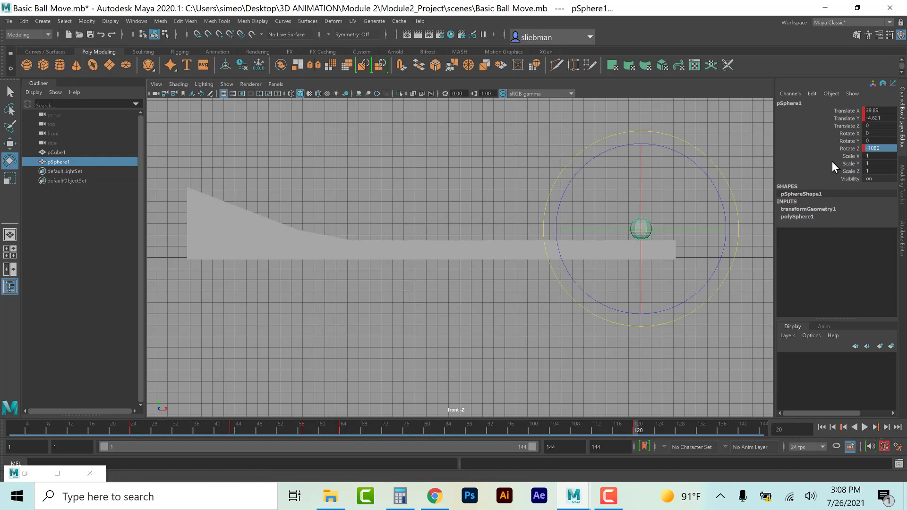
pyautogui.doubleClick(873, 148)
pyautogui.write('-1280')
pyautogui.press('Return')
# Play the adjusted roll from frame 1 in the front view and stop it near the ramp's far end
pyautogui.click(822, 427)
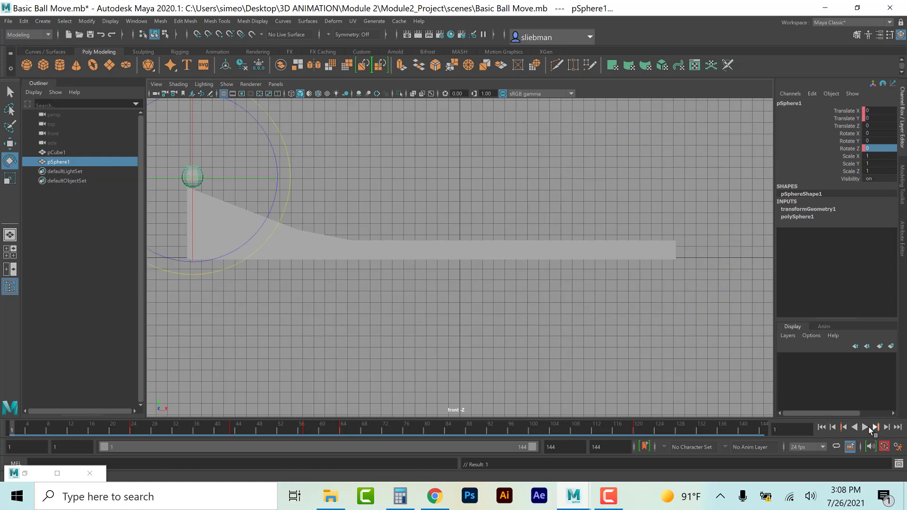
pyautogui.click(865, 427)
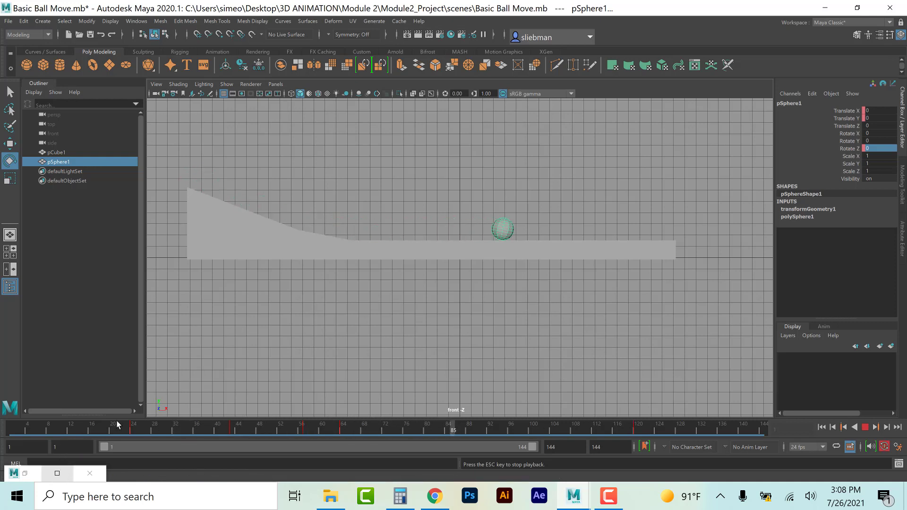
pyautogui.click(865, 427)
# Maximize the perspective view, frame the whole ramp with wireframe on shaded kept on, and leave the sphere deselected
pyautogui.press('space')
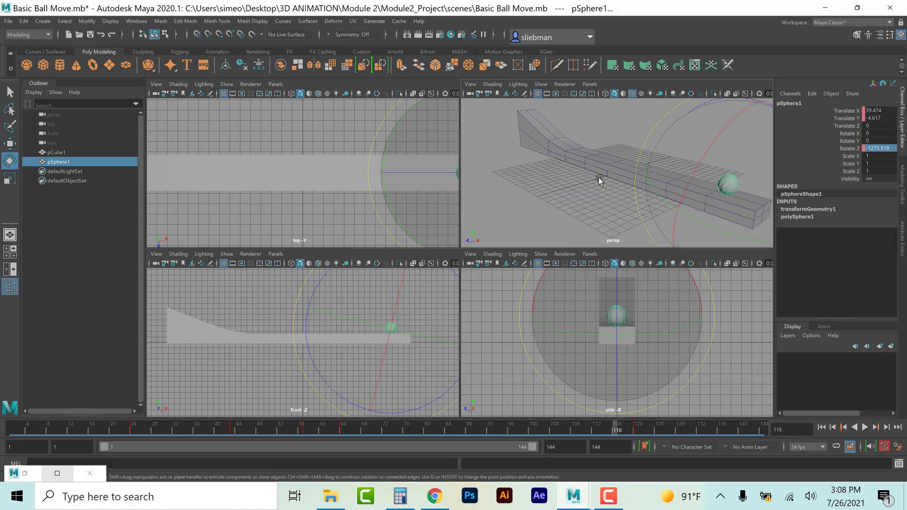
pyautogui.press('space')
pyautogui.click(537, 183)
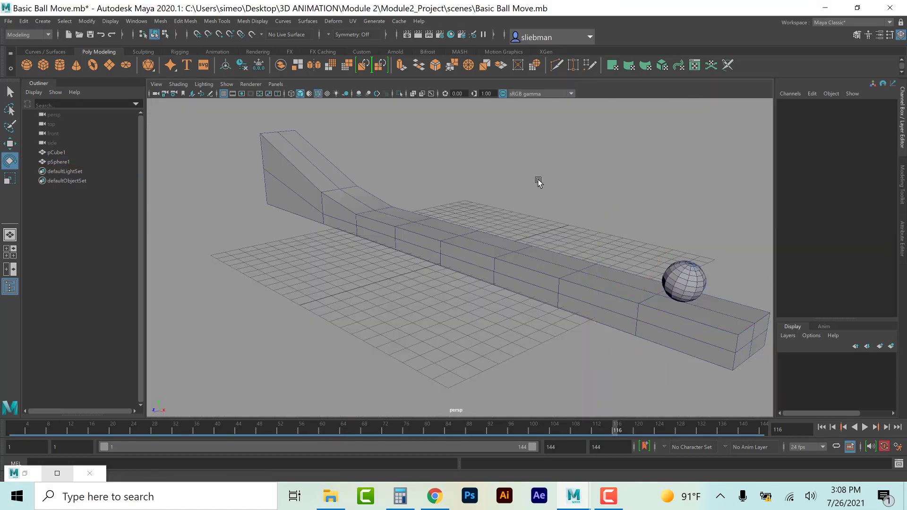
pyautogui.keyDown('alt'); pyautogui.moveTo(595, 164); pyautogui.dragTo(541, 178, button='middle'); pyautogui.keyUp('alt')
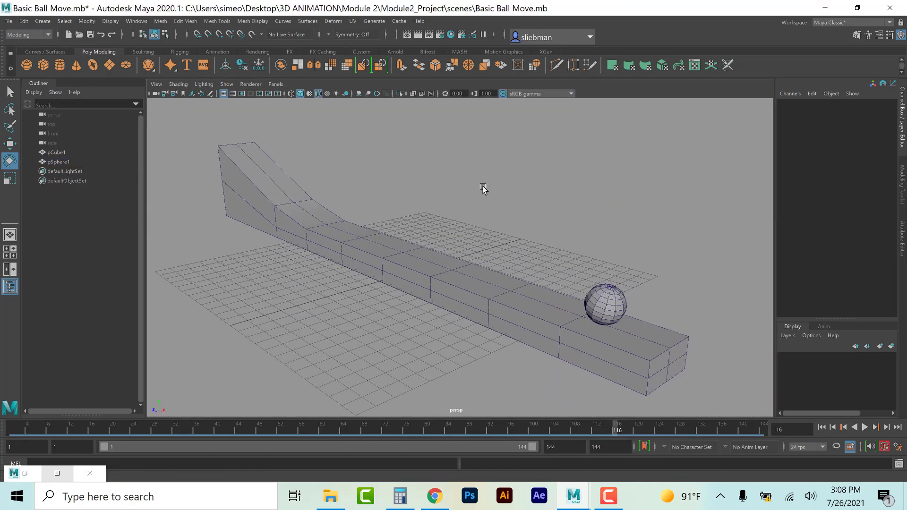
pyautogui.click(319, 94)
pyautogui.click(318, 95)
pyautogui.click(597, 286)
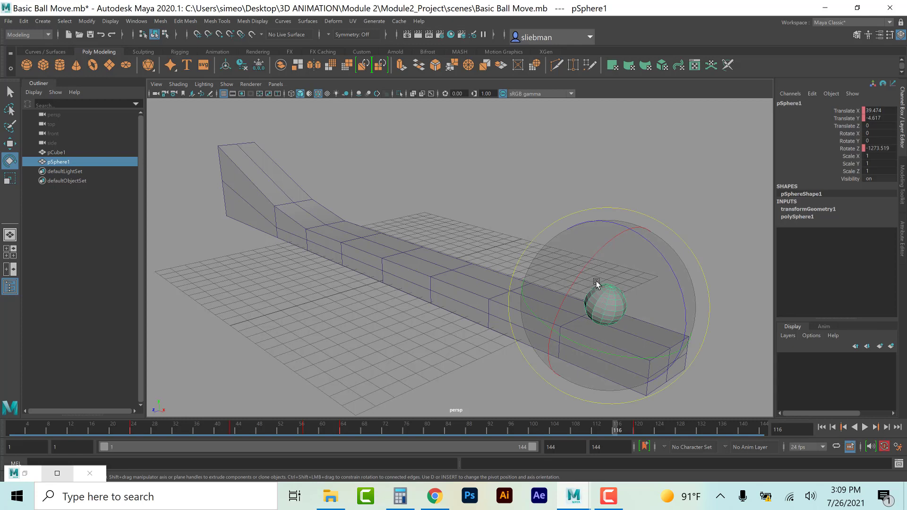
pyautogui.click(649, 300)
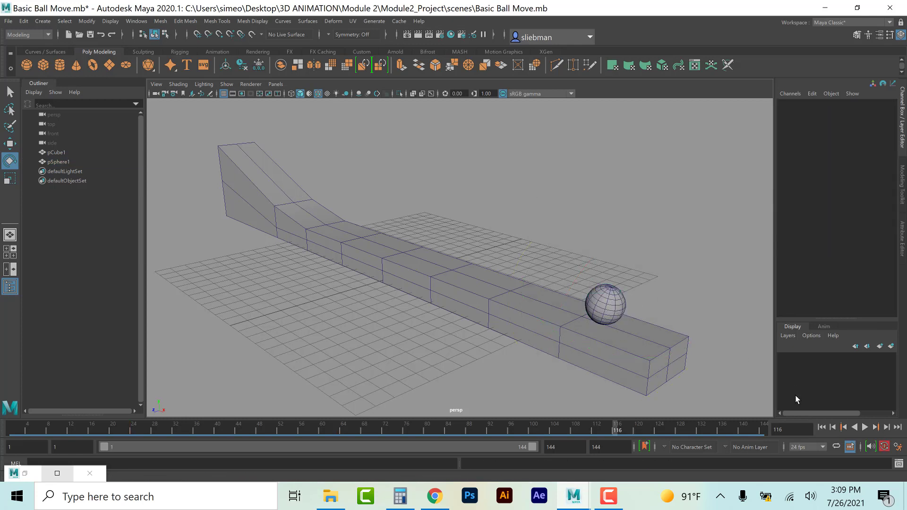
# Play the ball's roll from frame 1 in the perspective view and stop it after the ball comes to rest
pyautogui.click(822, 428)
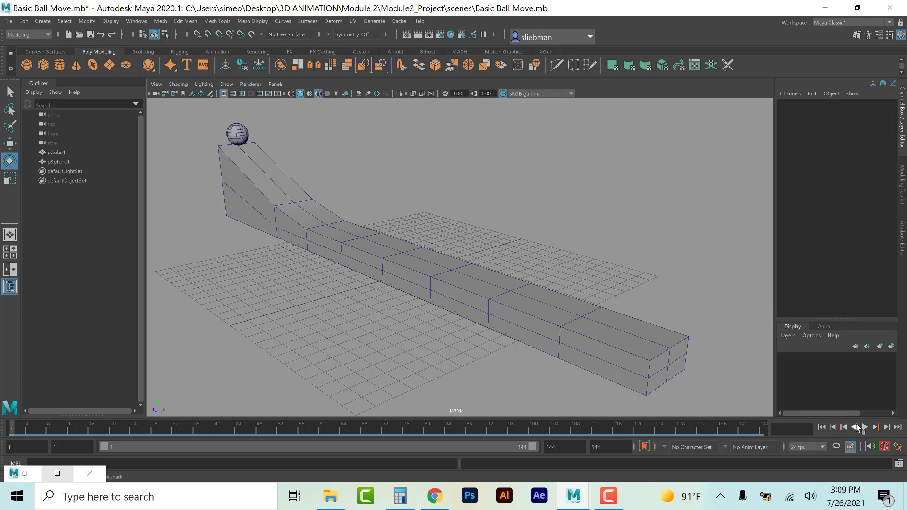
pyautogui.click(865, 428)
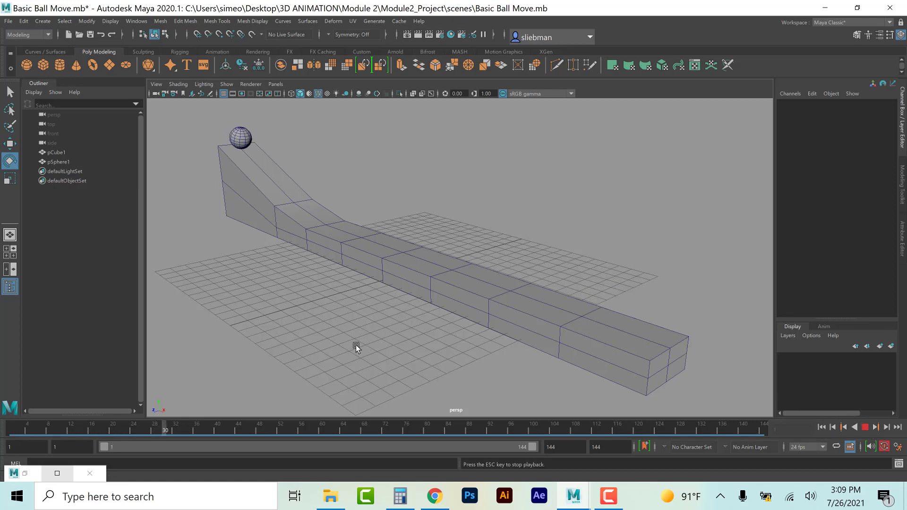
pyautogui.click(865, 428)
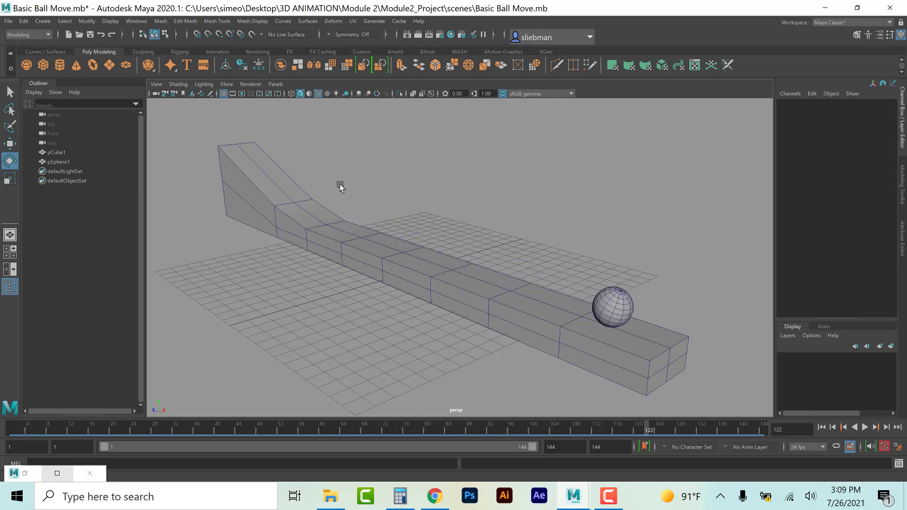
# Try the all-lights and shadows display in the perspective view, switching both back off and ambient occlusion on
pyautogui.click(337, 94)
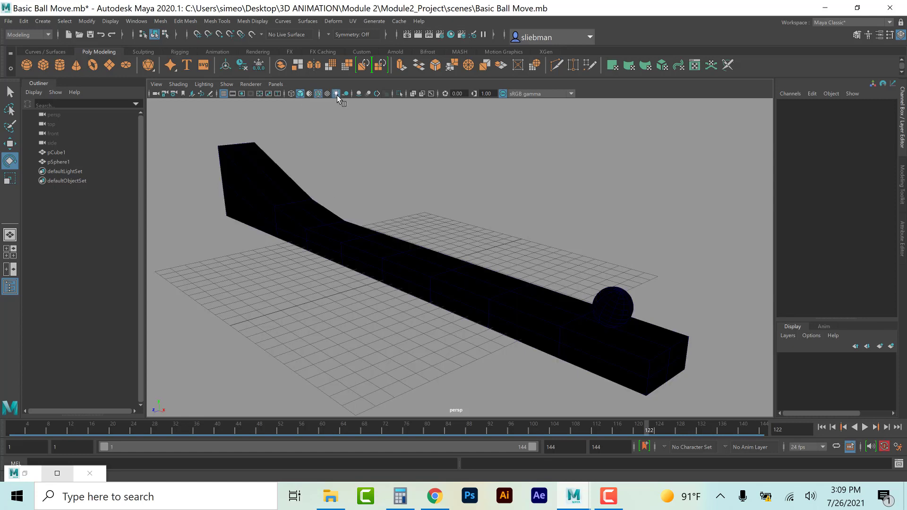
pyautogui.click(336, 94)
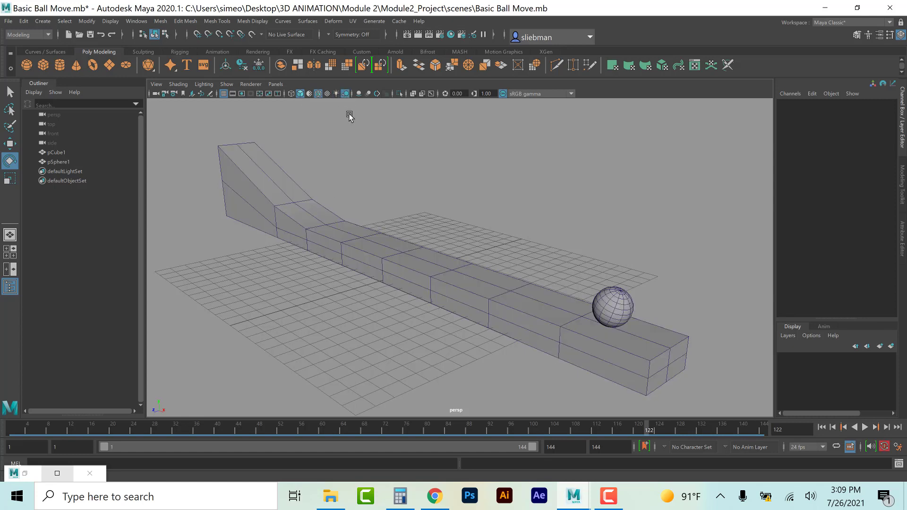
pyautogui.click(346, 94)
# Replay the animation from frame 1 with the changed viewport display and stop the playback
pyautogui.click(821, 428)
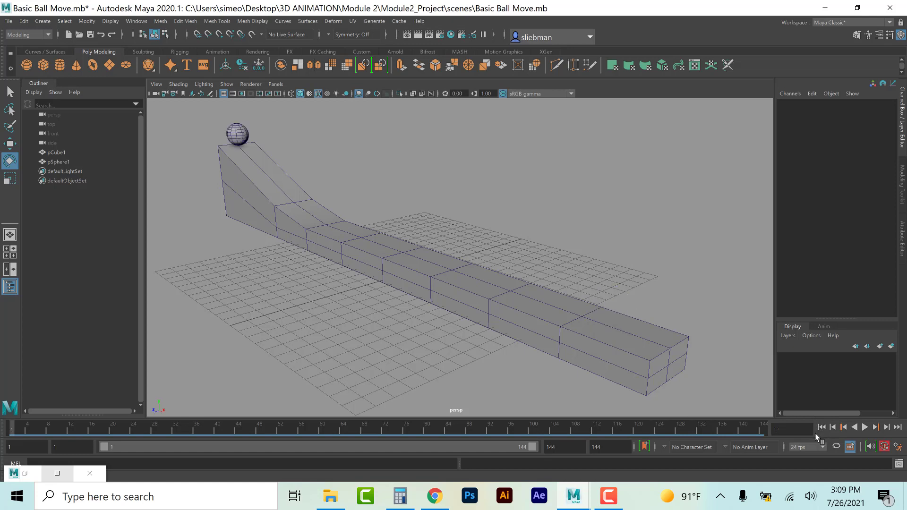
pyautogui.click(865, 428)
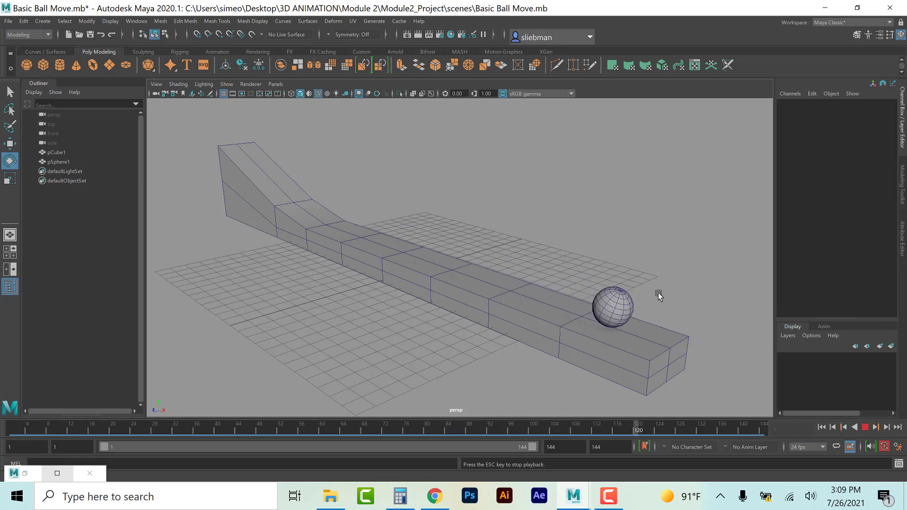
pyautogui.click(865, 428)
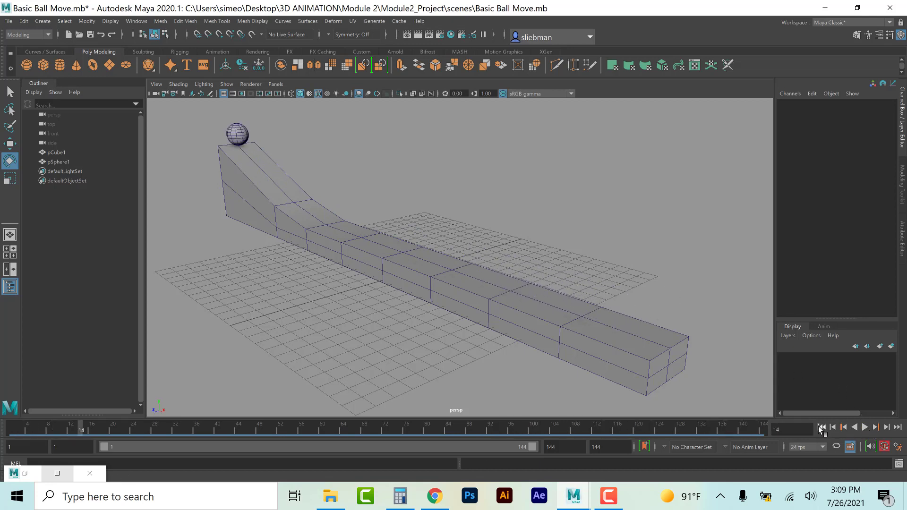
# Review the Save Scene As dialog for the project's scenes folder and close it without saving
pyautogui.click(8, 21)
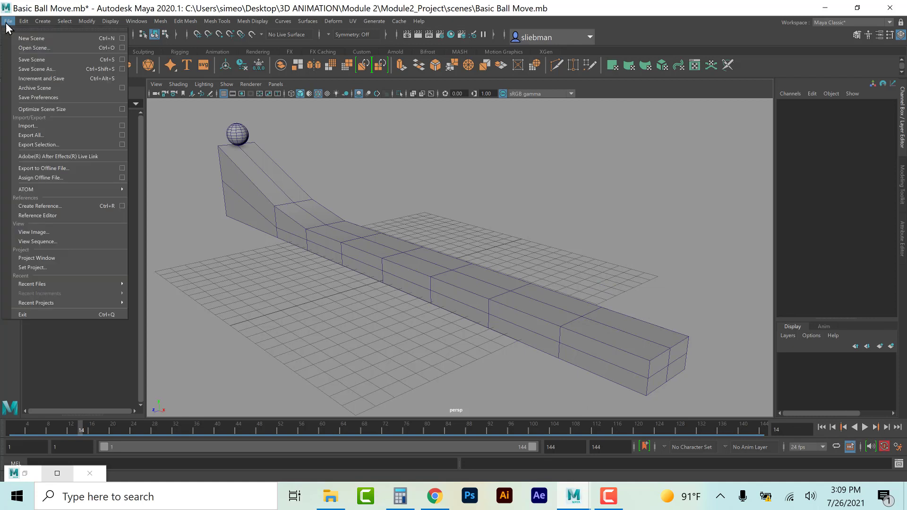
pyautogui.click(37, 67)
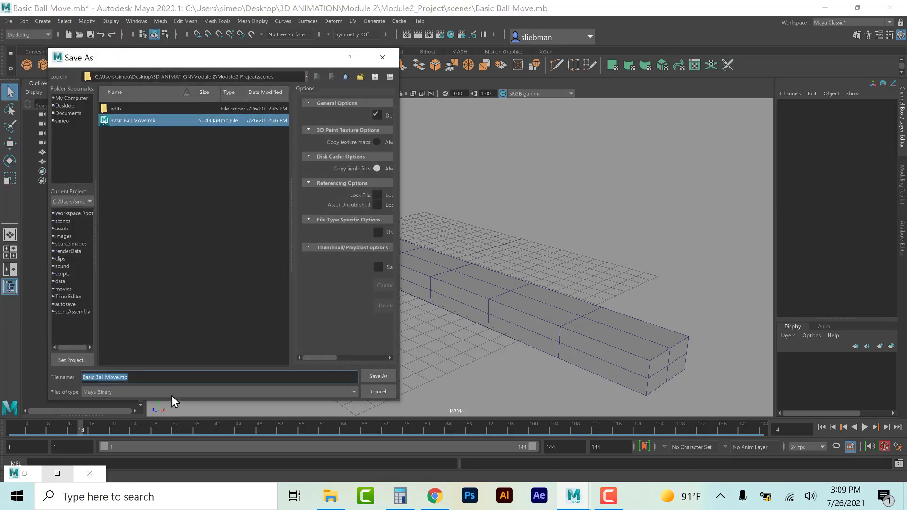
pyautogui.click(379, 392)
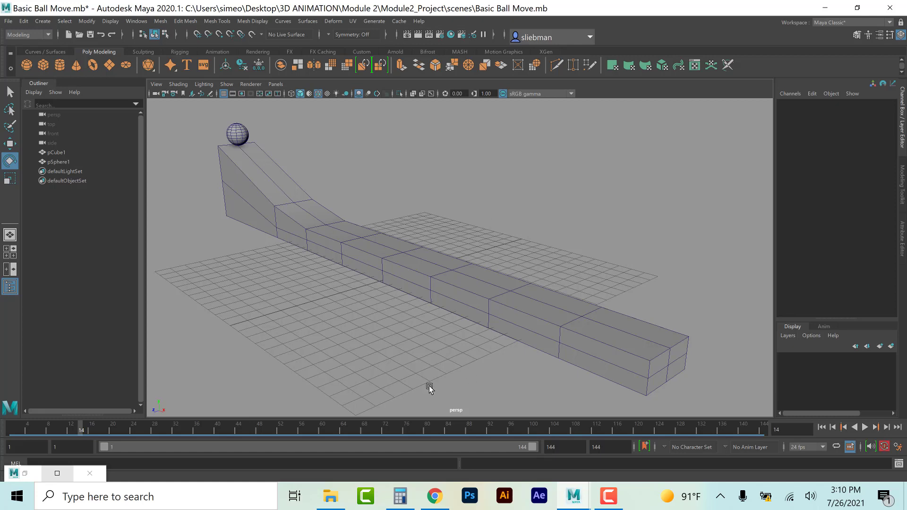
pyautogui.click(611, 502)
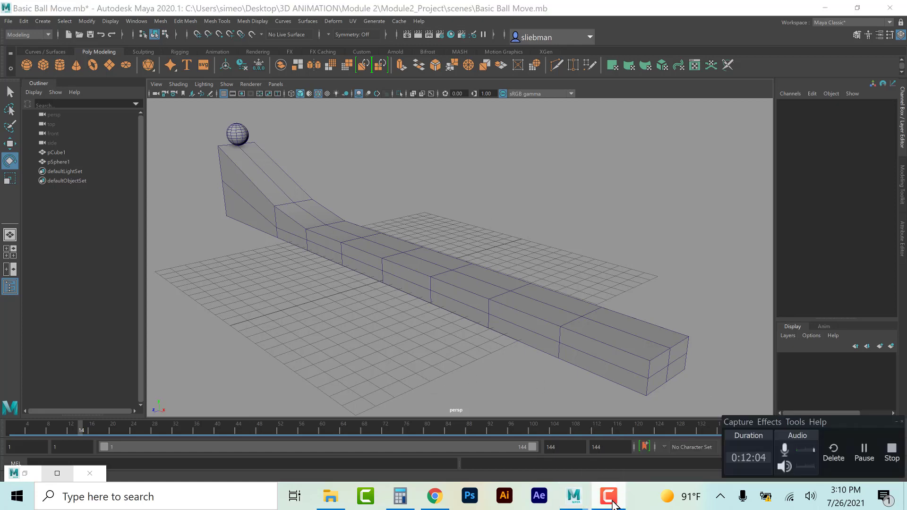